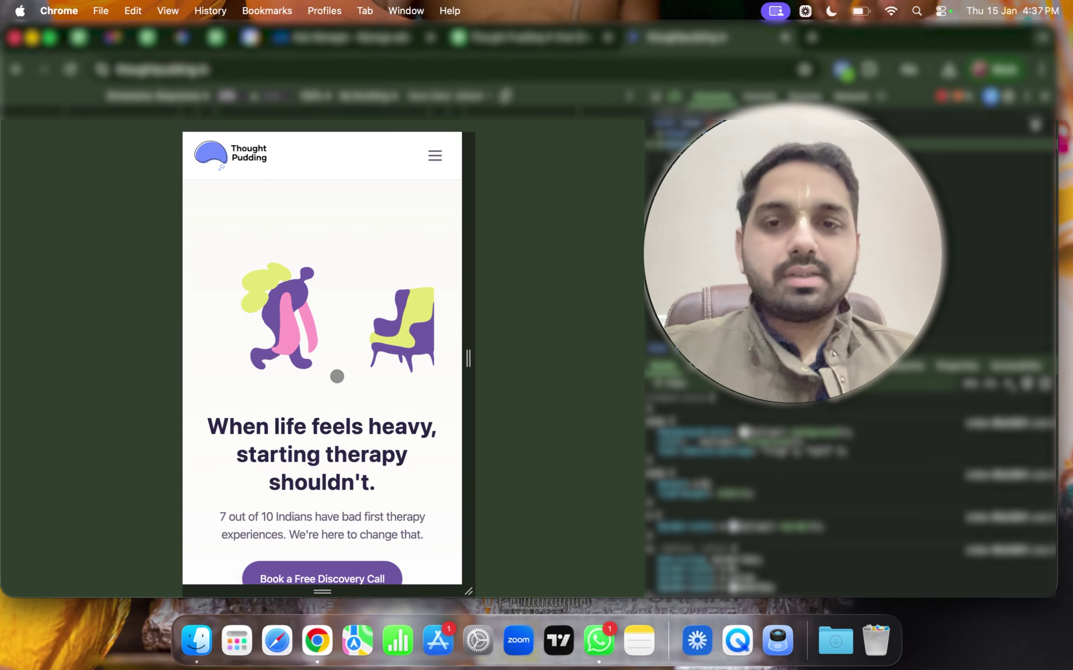
Scroll the Thought Pudding mobile view down and back to the hero, then move to Ads Manager
scroll(337, 376, down, 10)
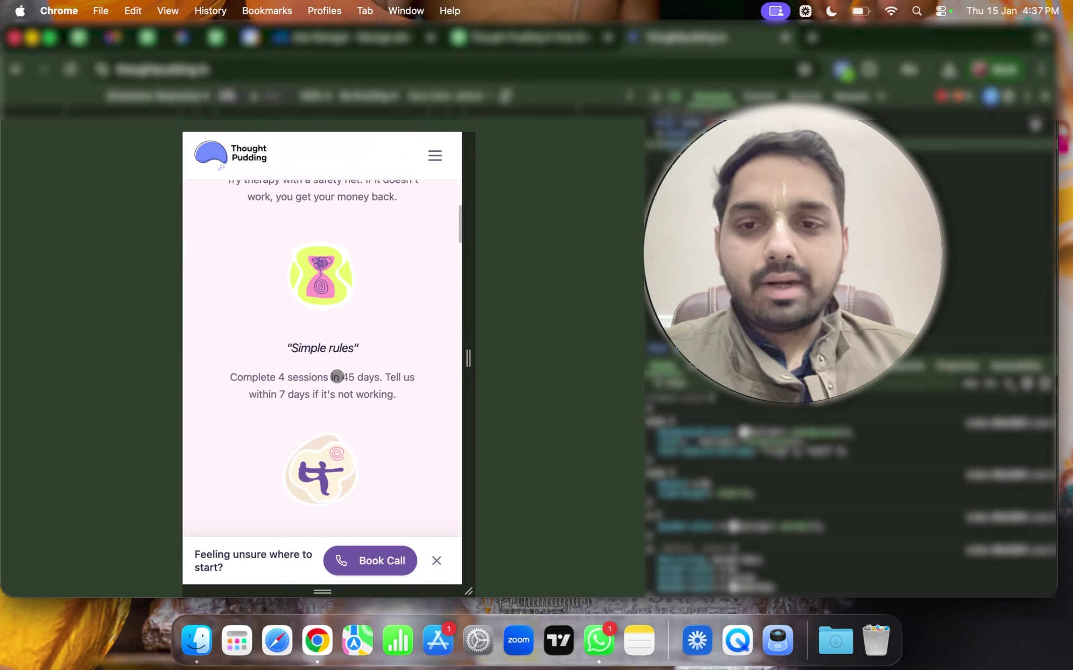
scroll(337, 377, up, 10)
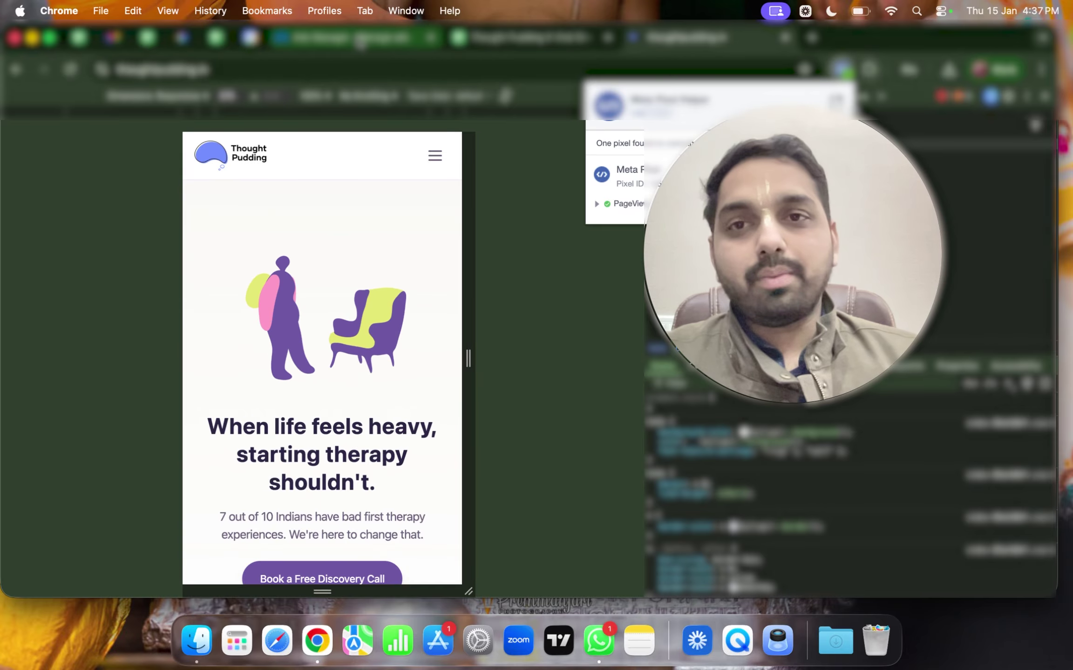
click(361, 42)
Go from All tools to Events Manager and view Datasets for the TP IN Dataset Pixel
click(20, 355)
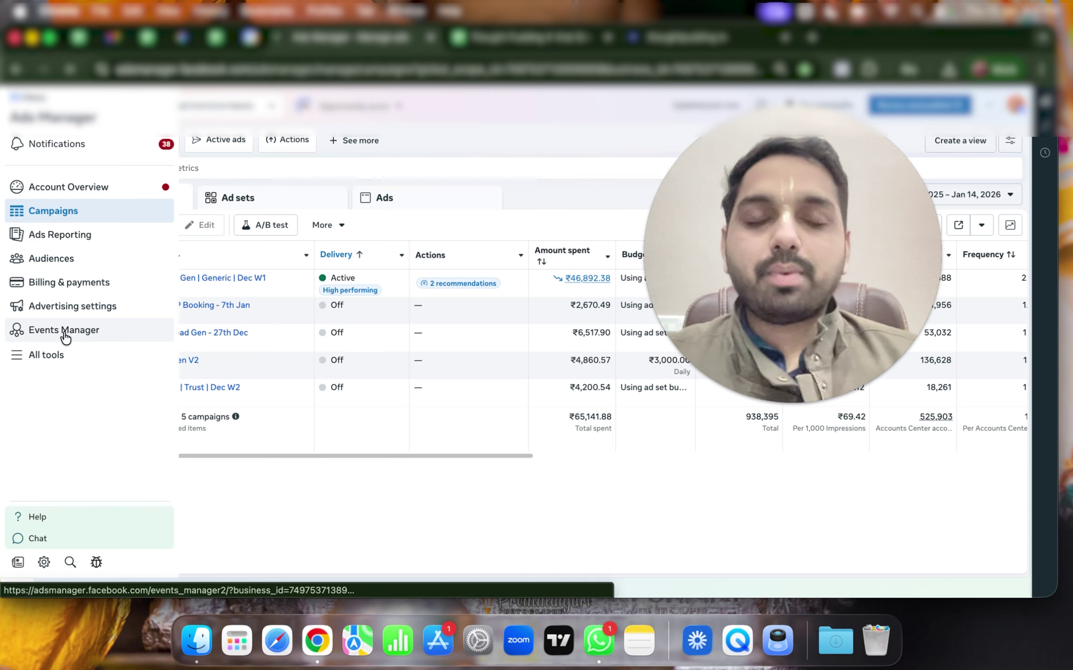
click(64, 330)
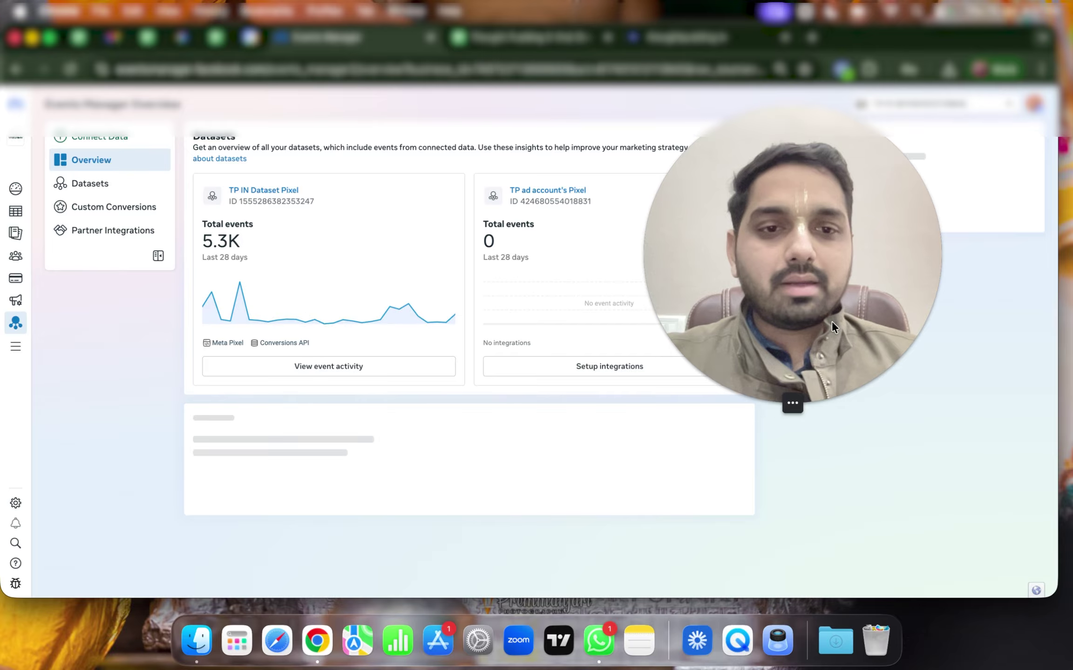
click(769, 403)
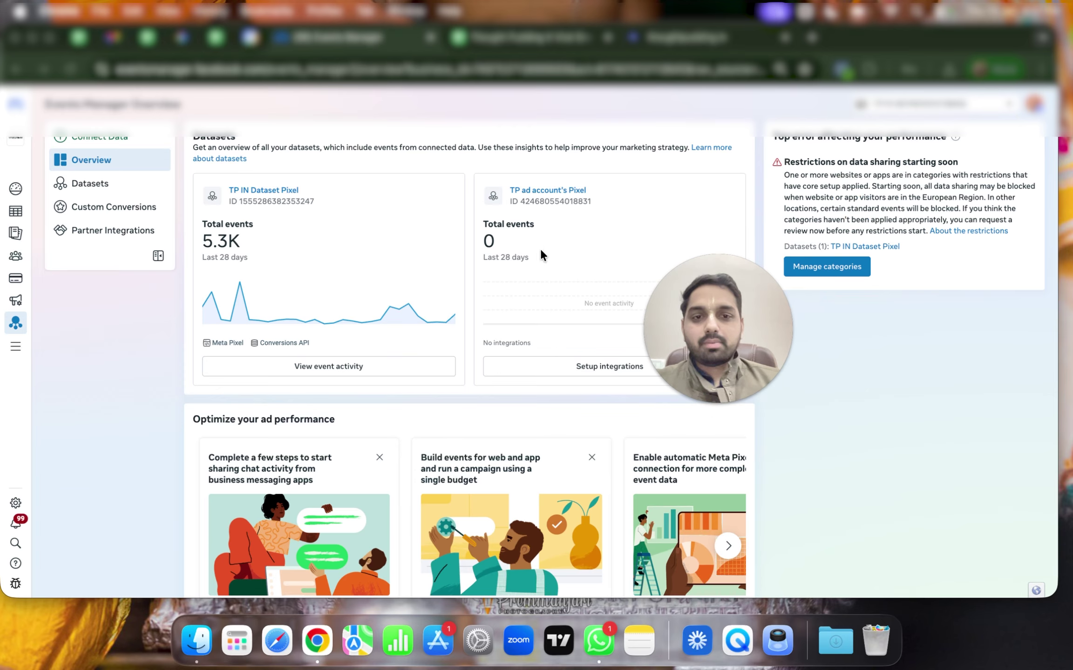
drag(718, 326, 911, 196)
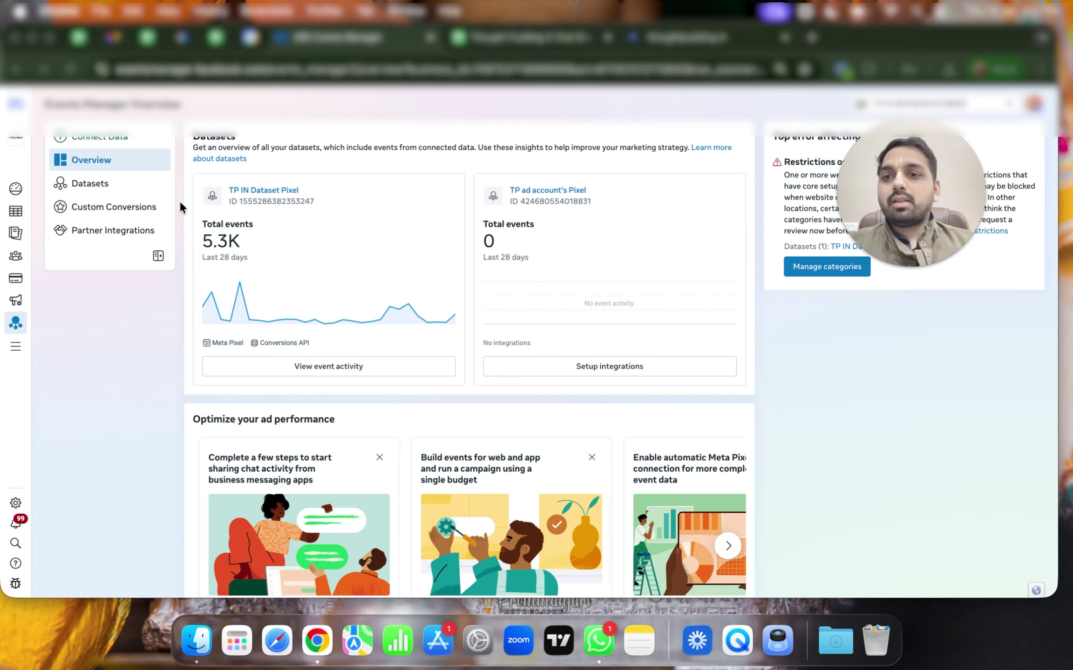
click(134, 191)
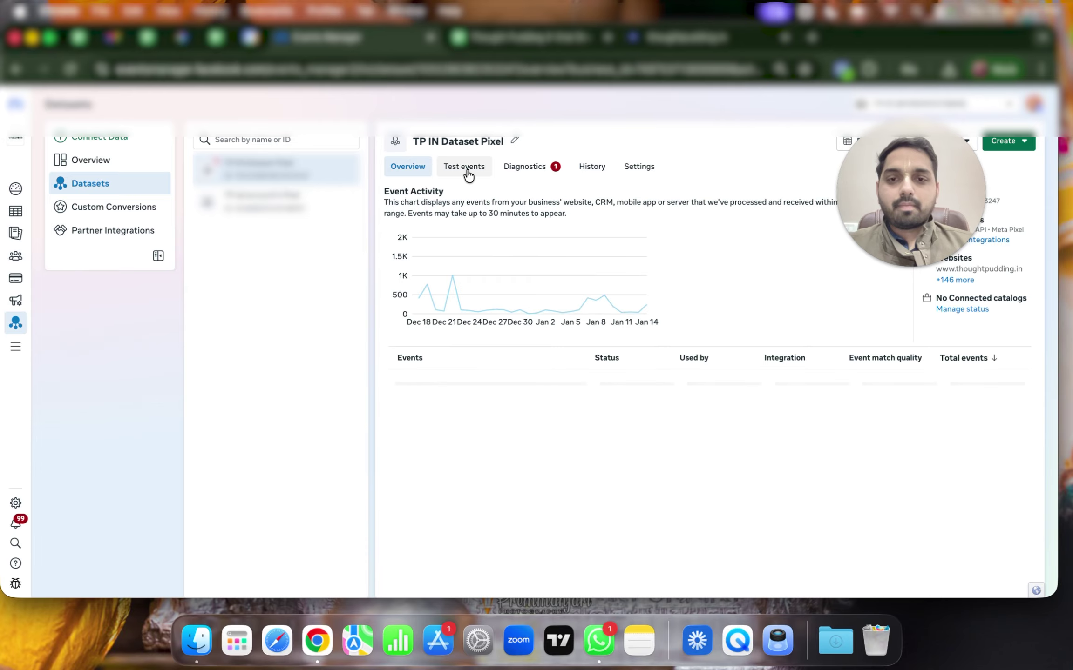
click(467, 175)
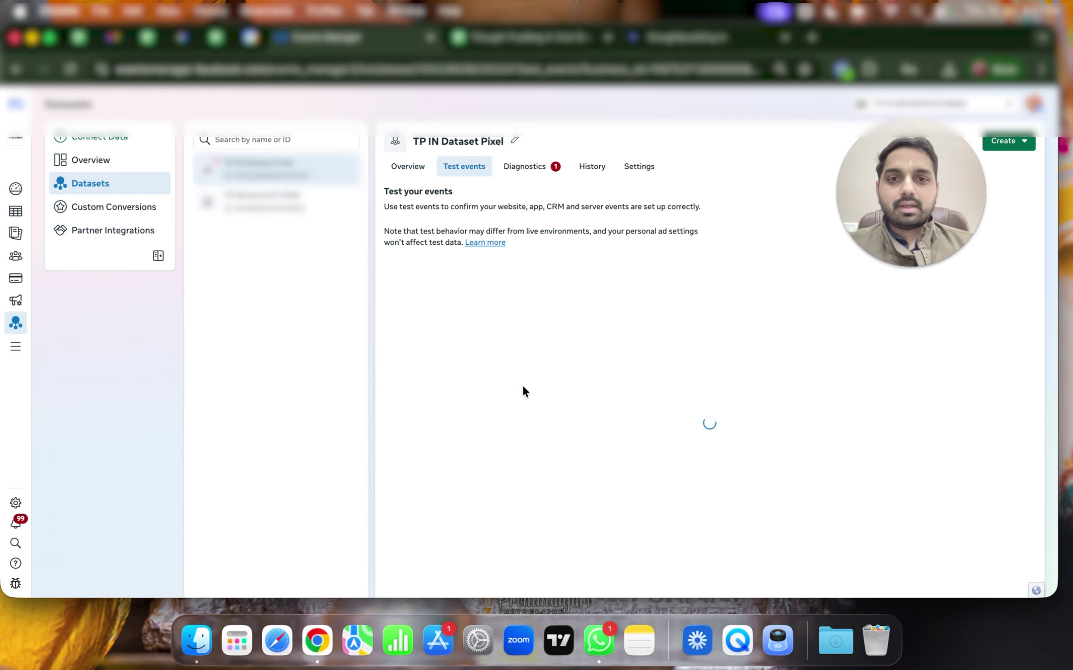
click(645, 168)
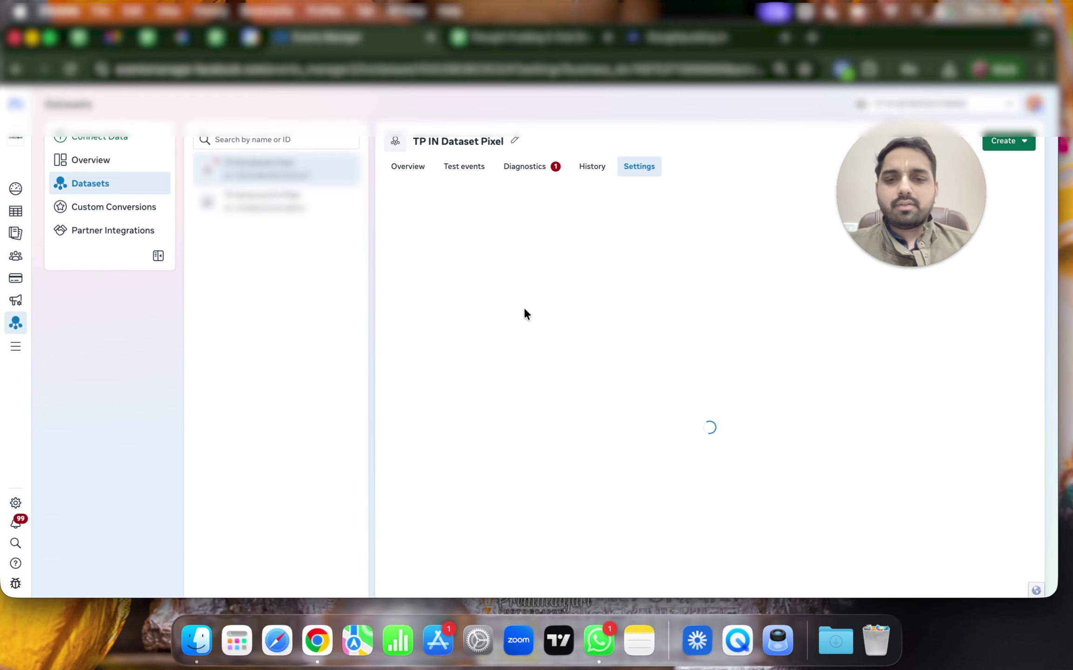
click(465, 169)
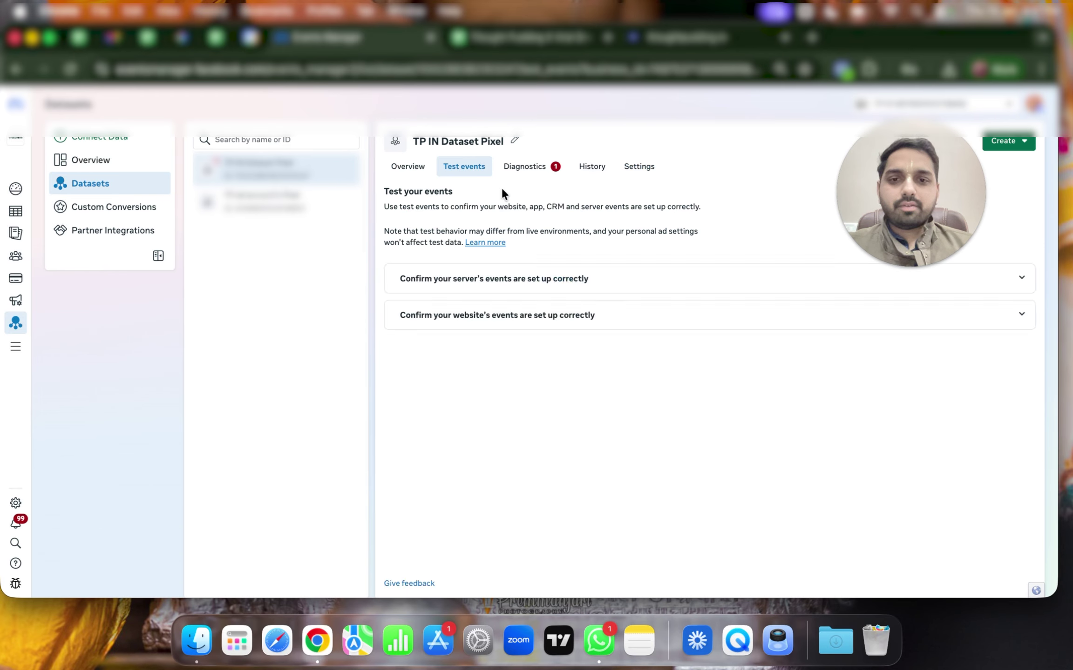
click(509, 328)
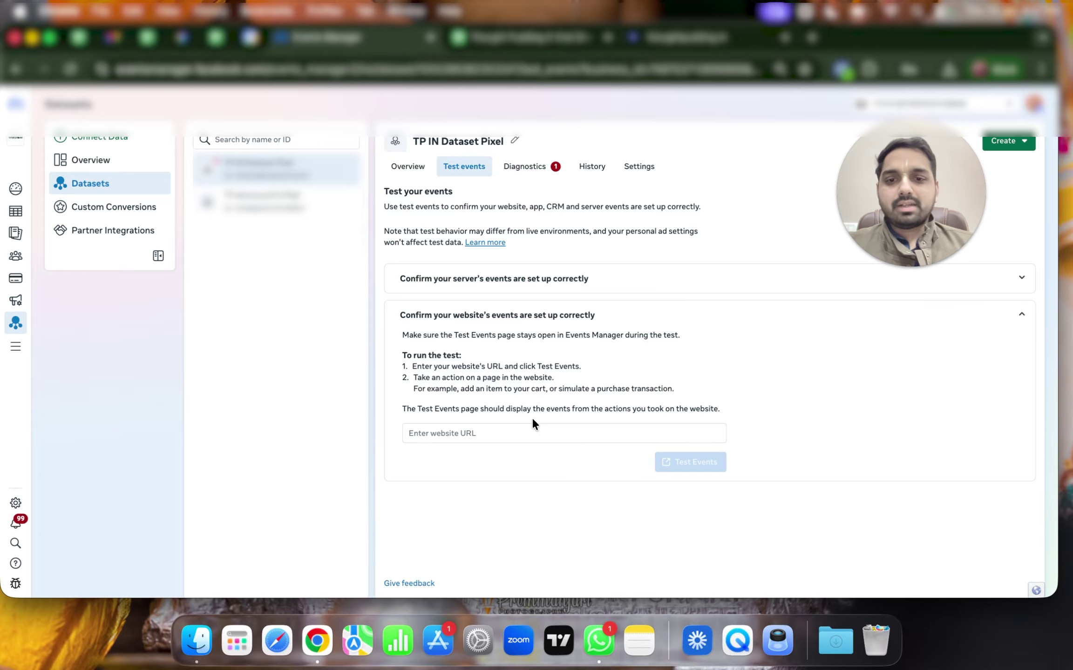
click(507, 433)
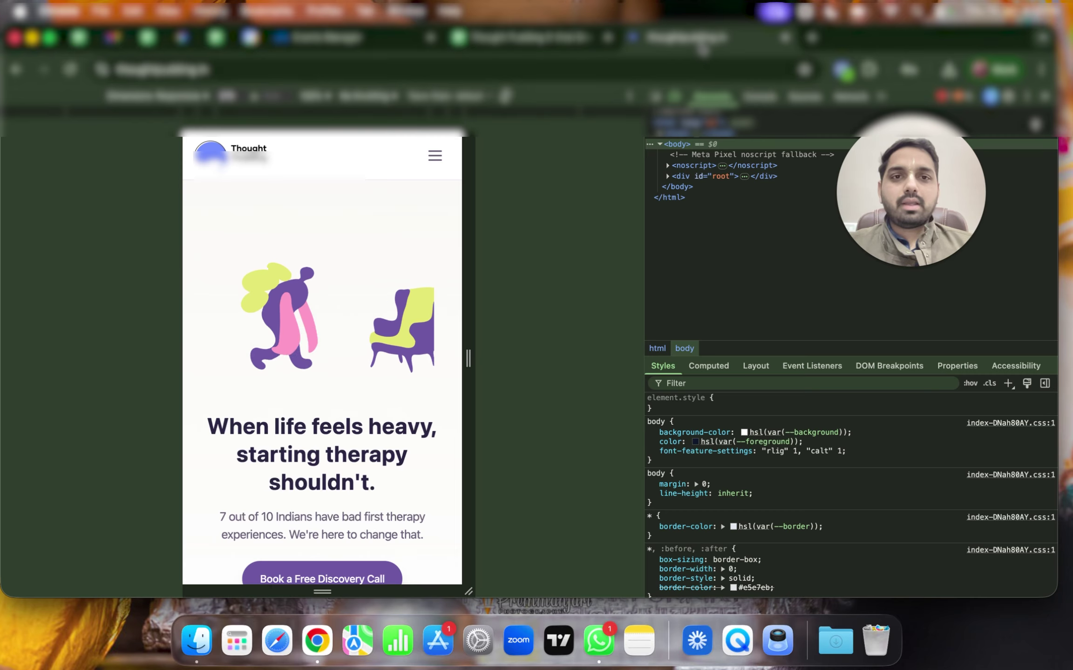
click(511, 63)
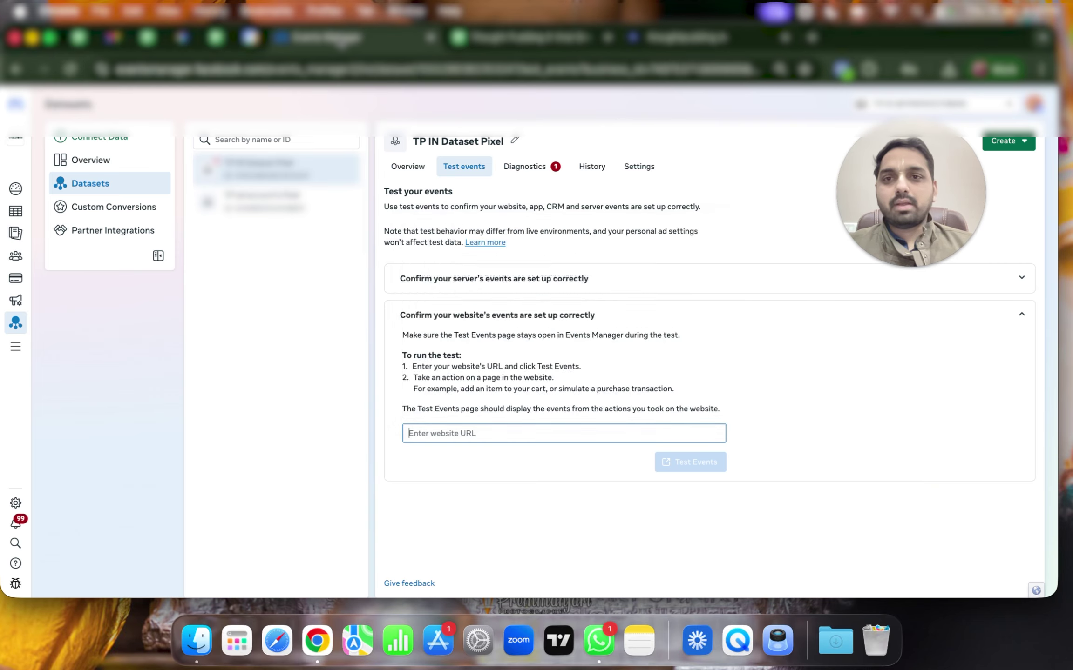
click(472, 435)
text(https://www.thoughtpudding.in/)
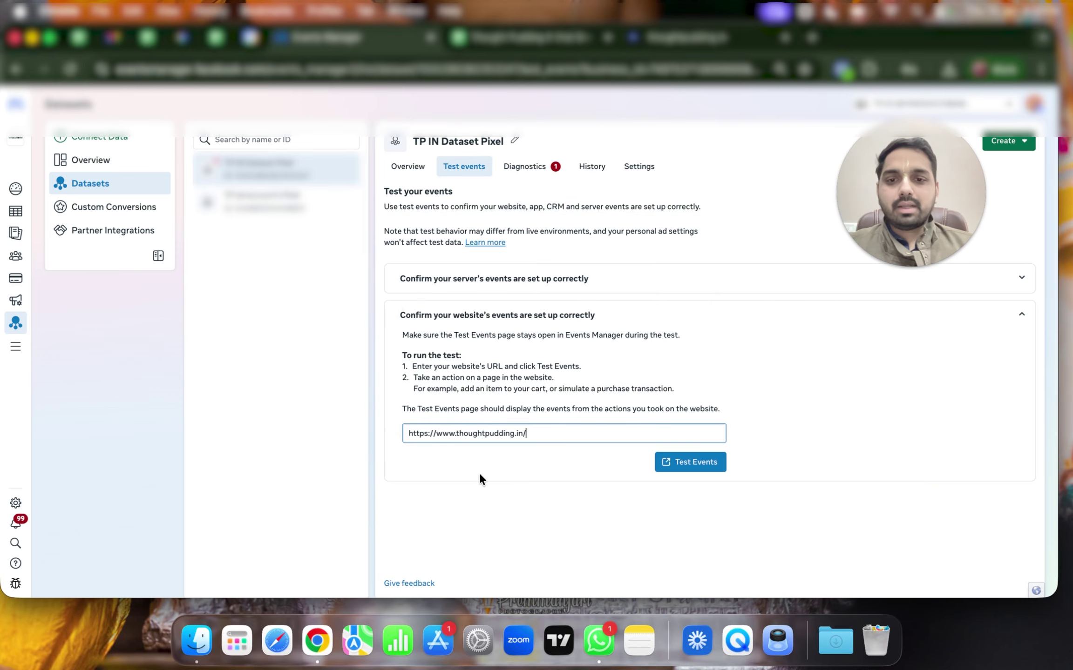
click(706, 462)
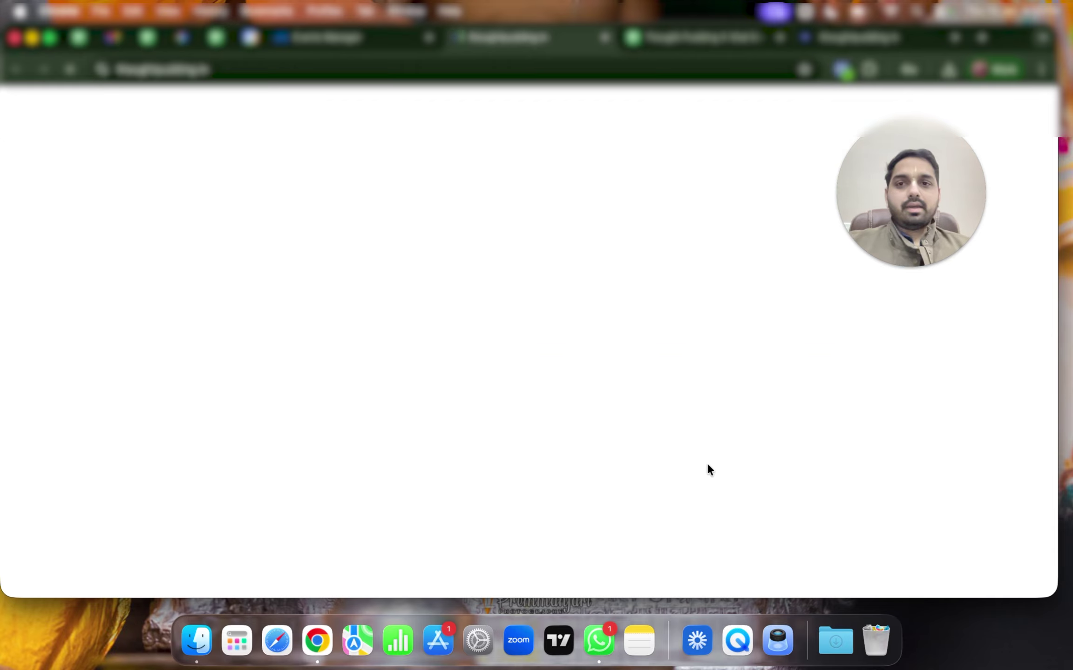
Open the discovery call booking form and pick the Tue, Jan 20, 12:00 PM slot
click(216, 363)
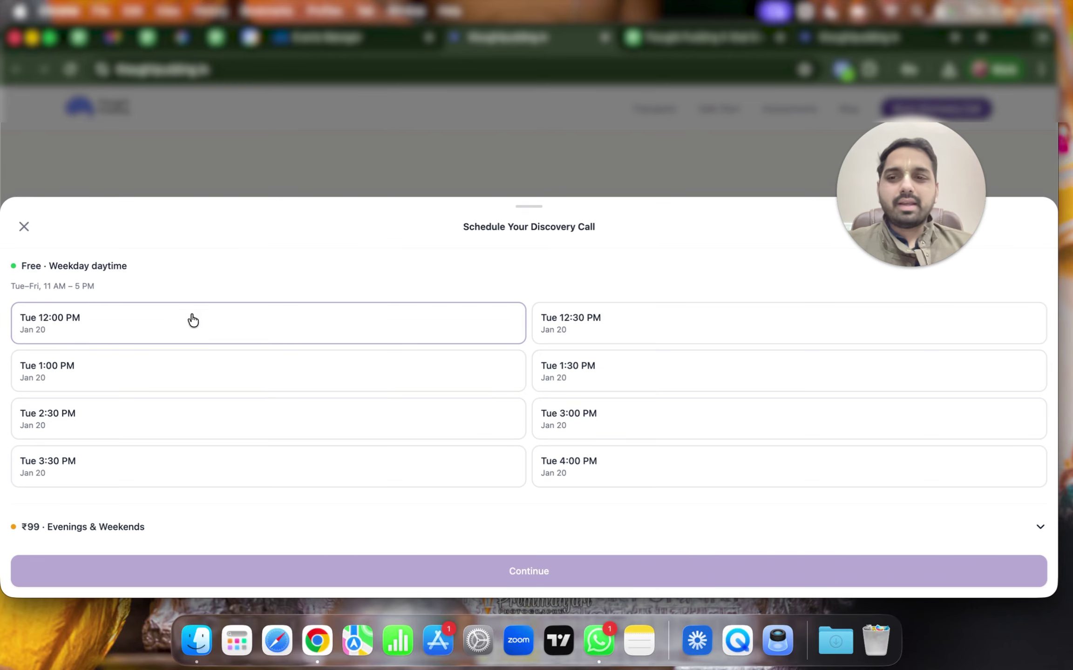
click(192, 321)
click(307, 571)
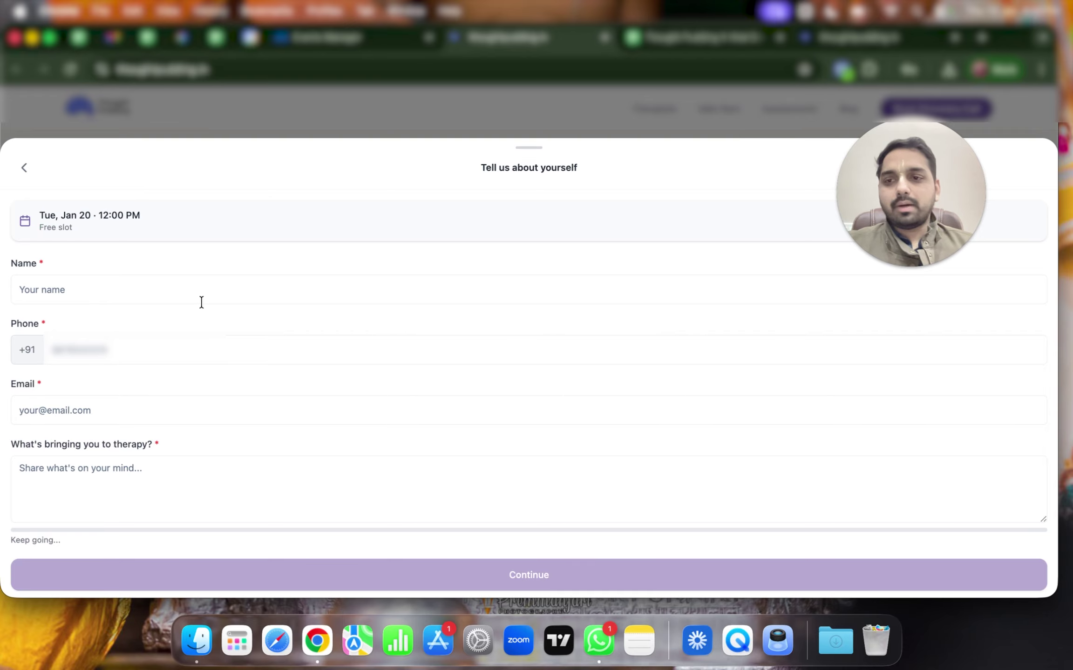
Fill in a demo name, phone number and e-mail, plus a repeated 'demo' reason
click(248, 276)
text(tushar )
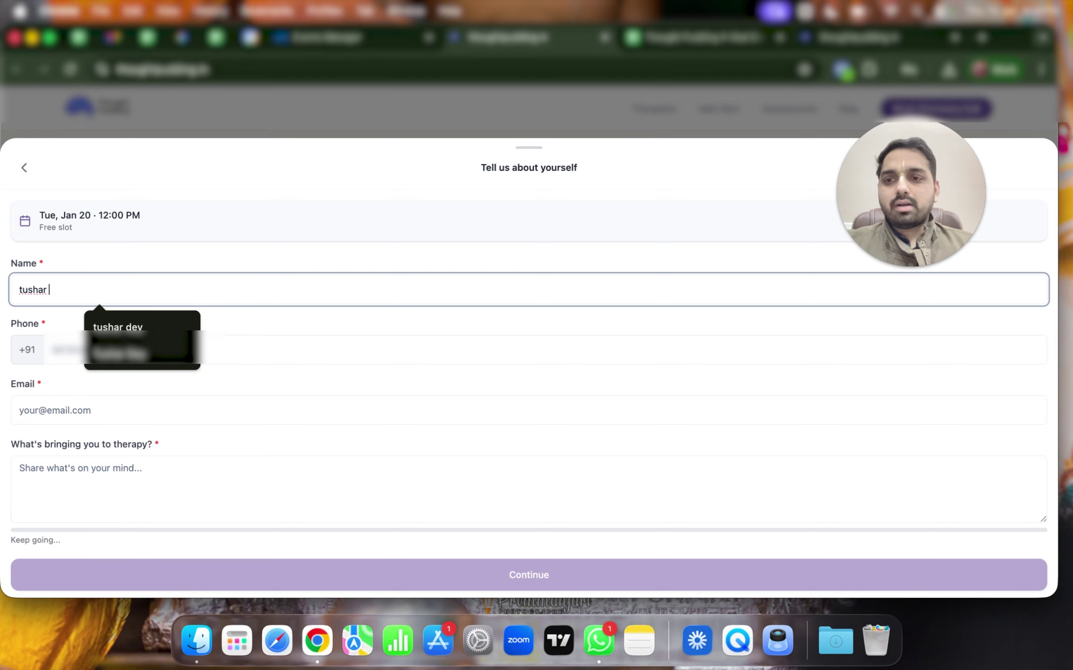
text(demo)
click(55, 350)
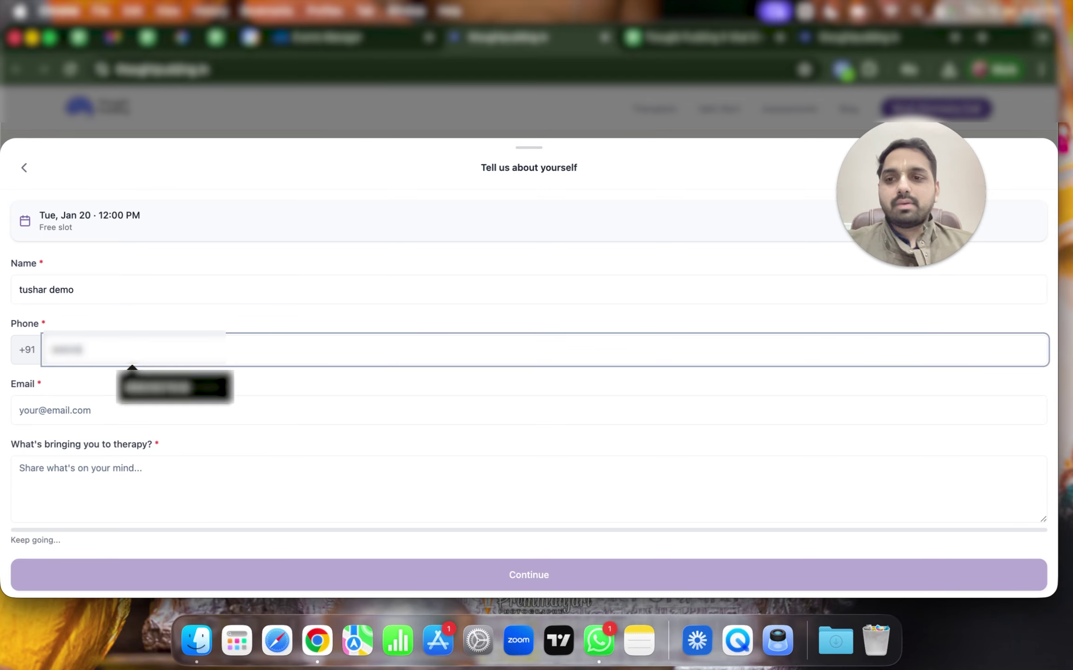
text(00)
click(142, 409)
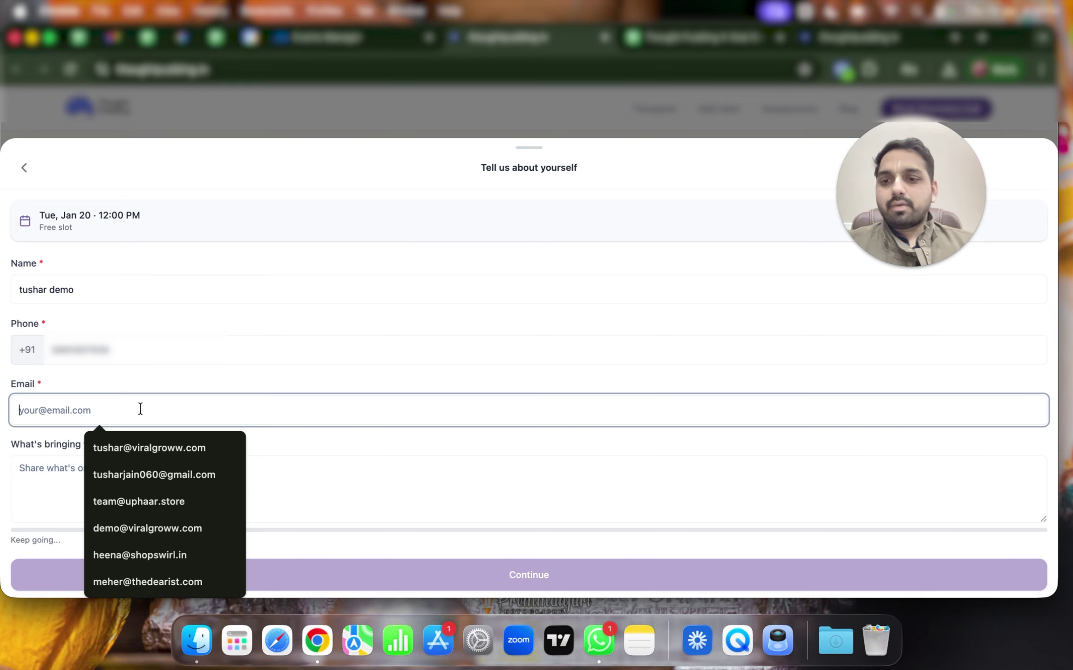
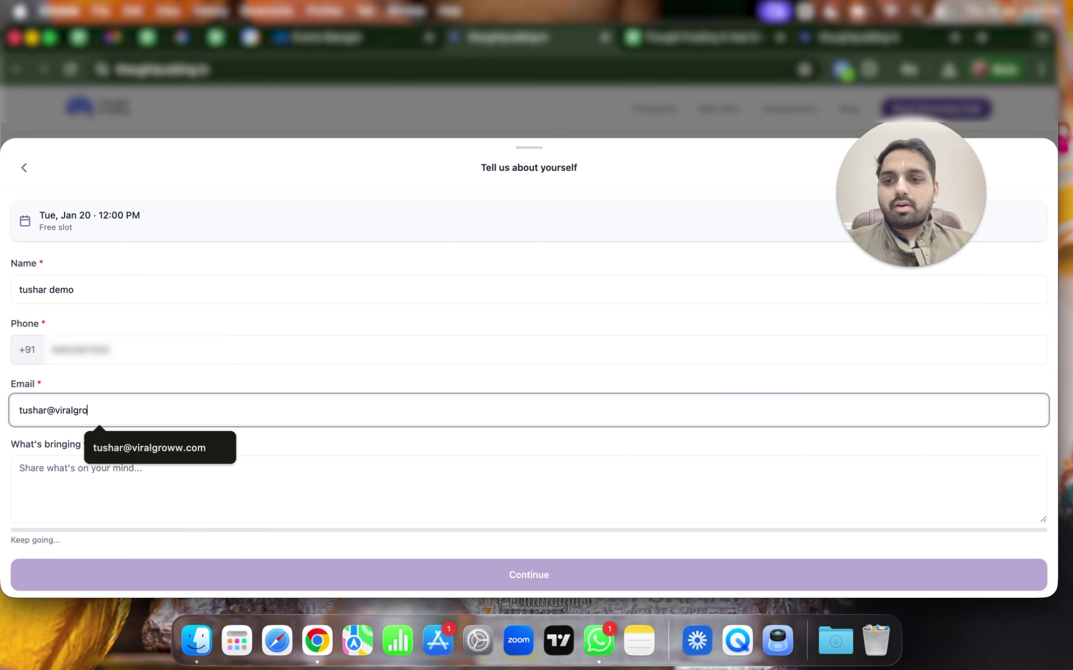
click(144, 447)
key(Tab)
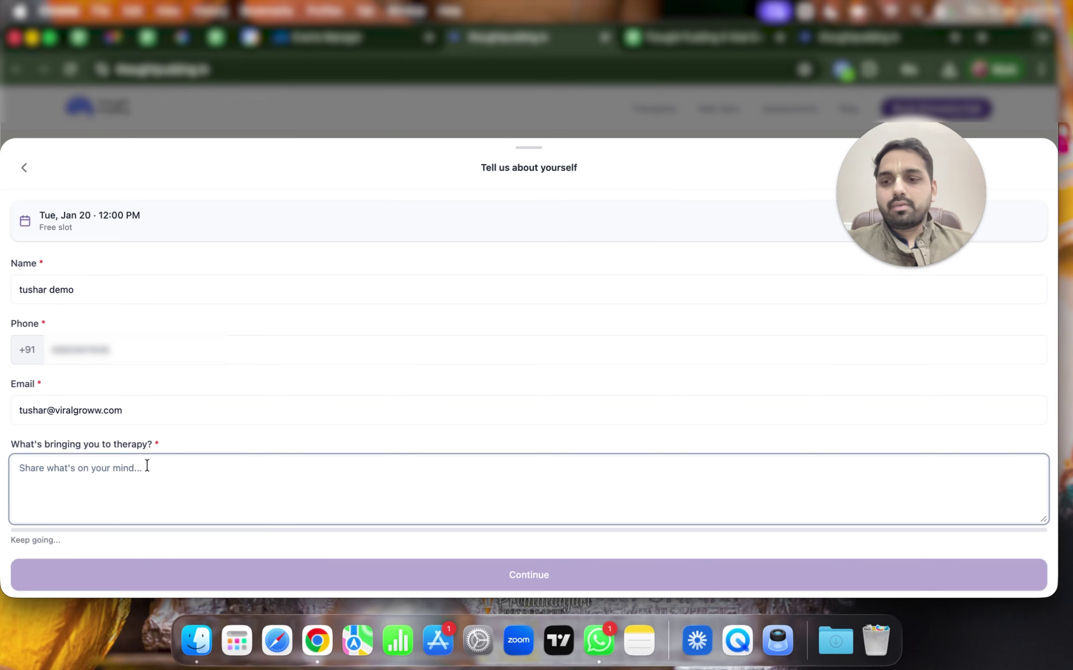
text(demo)
key(super+a)
key(BackSpace)
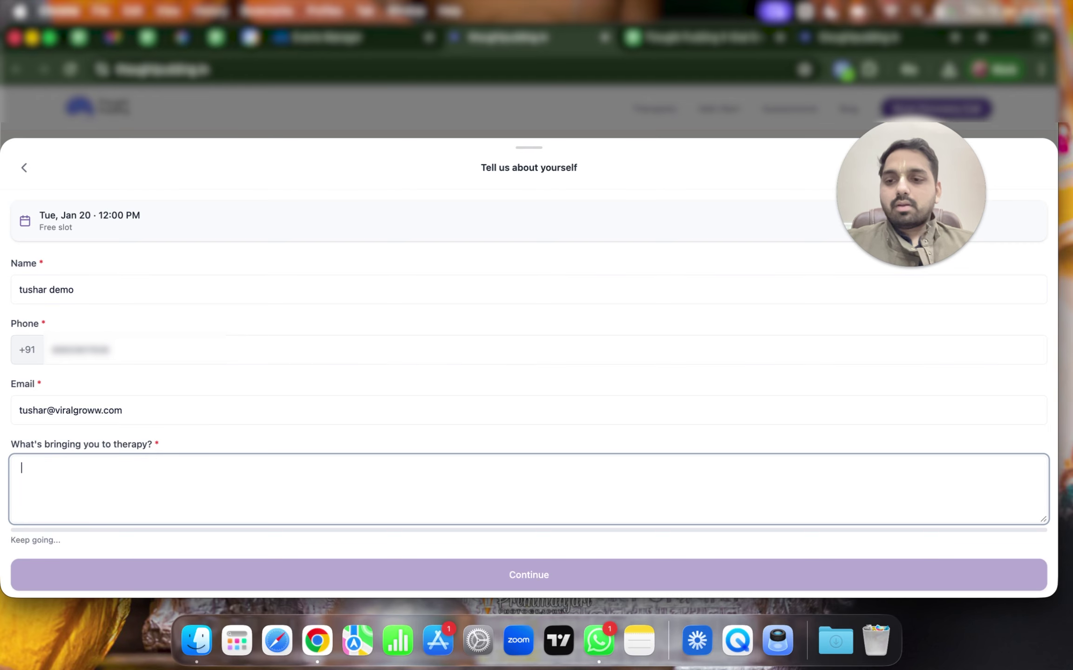
key(super+v)
key(super+v)
key(super+v)
key(super+v)
key(super+v)
key(super+v)
key(super+v)
key(super+v)
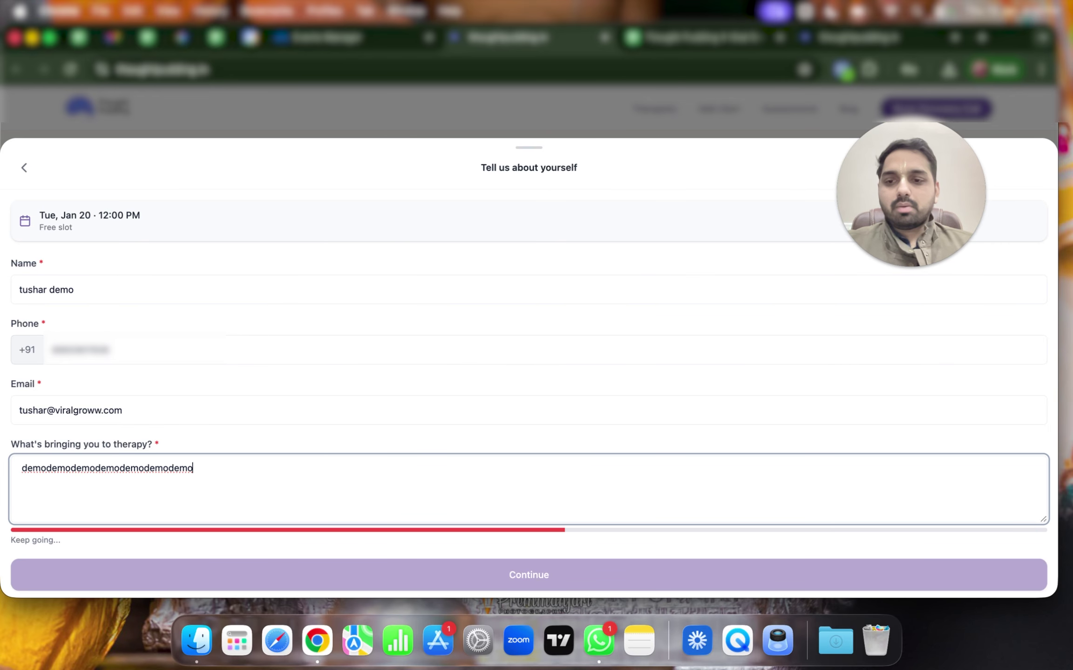
key(super+v)
key(super+v)
key(super+v)
key(super+v)
key(super+v)
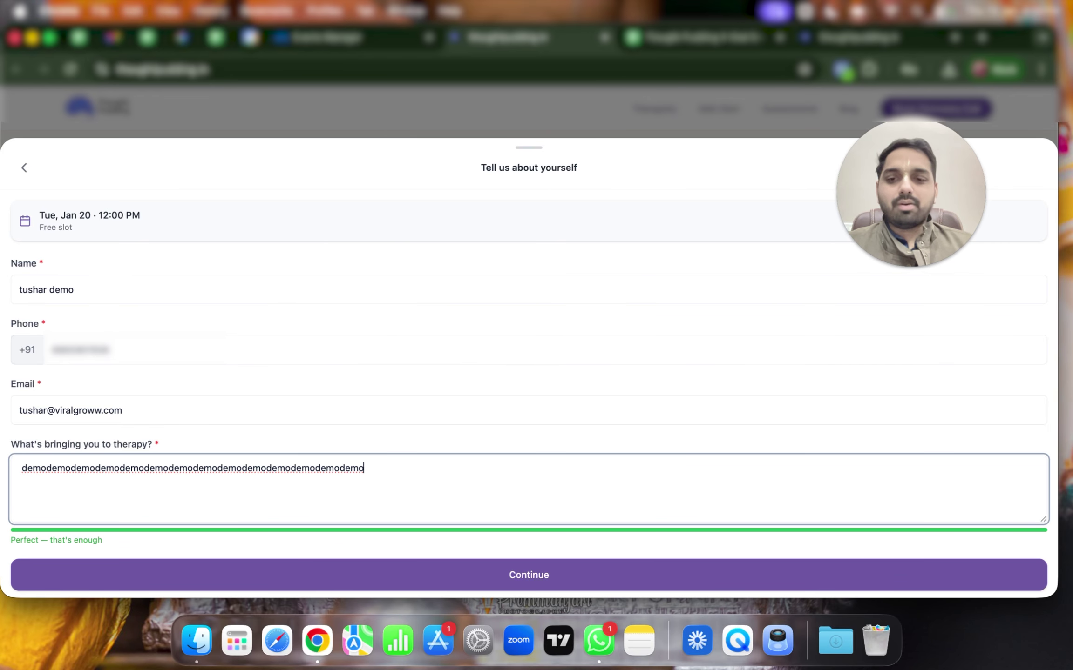
Submit the details, continue to the summary and confirm the booking
click(421, 580)
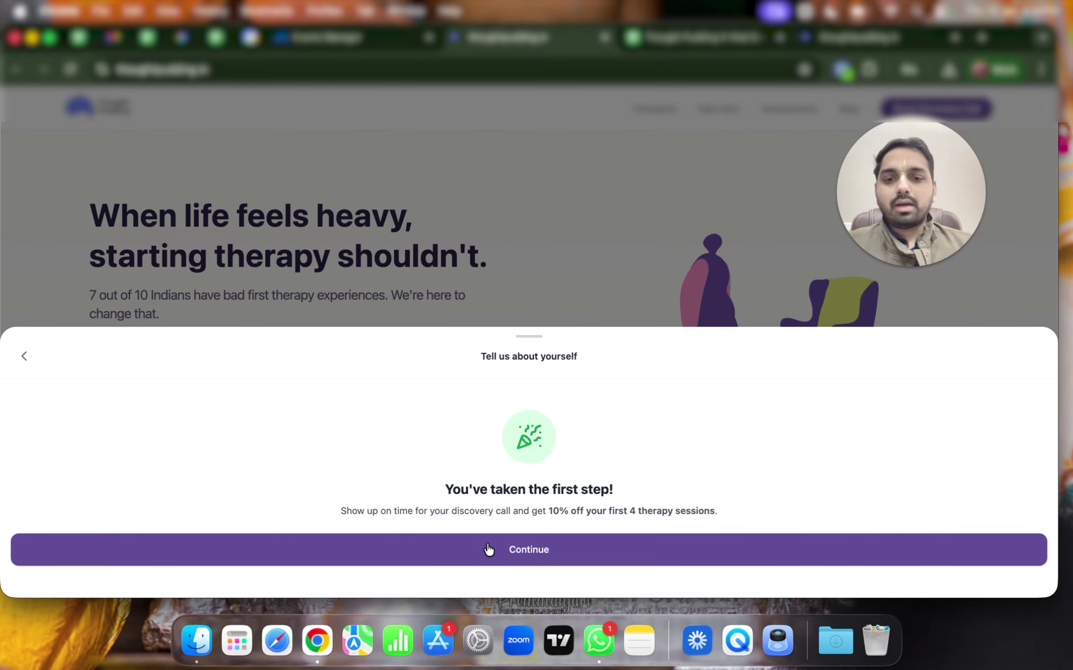
click(488, 549)
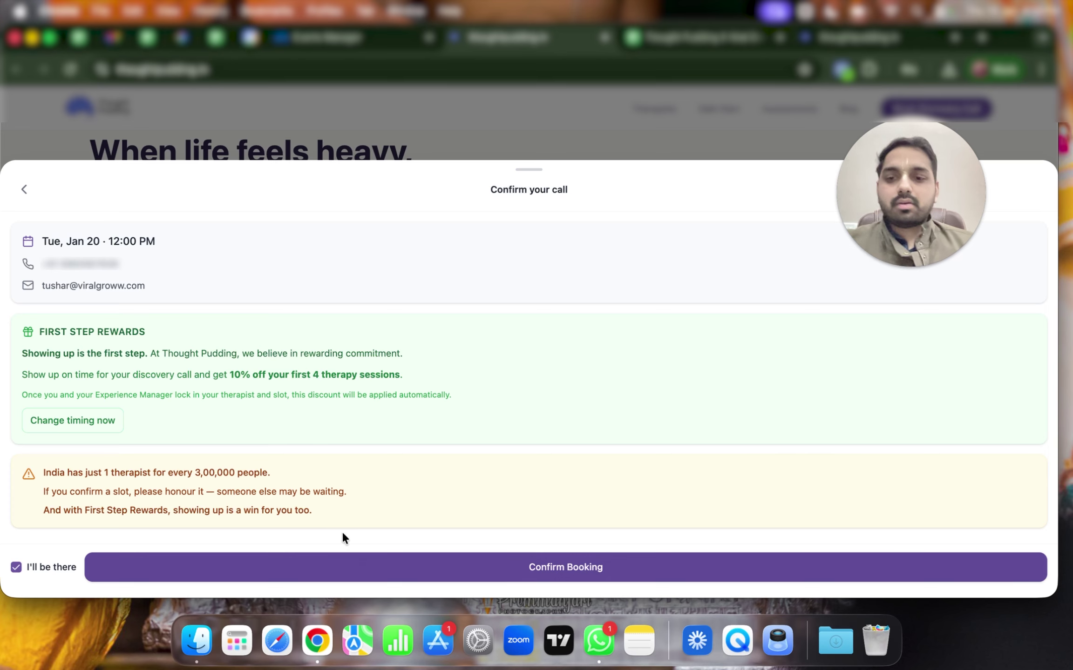
click(367, 568)
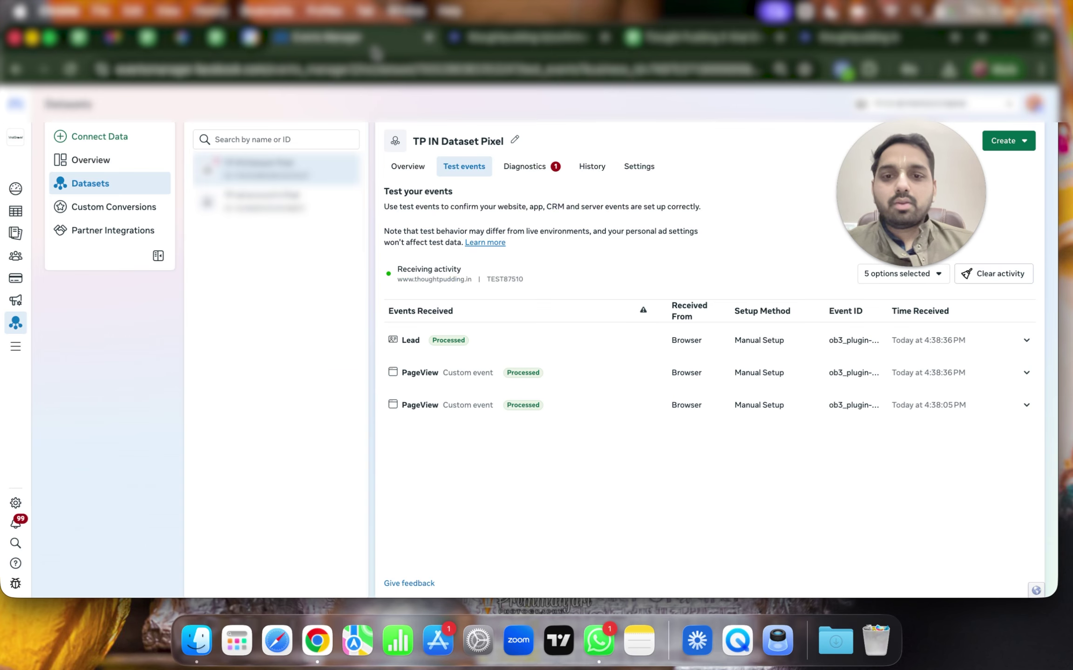
Inspect the Lead event's page URL, event ID, source and advanced matching parameters
click(440, 346)
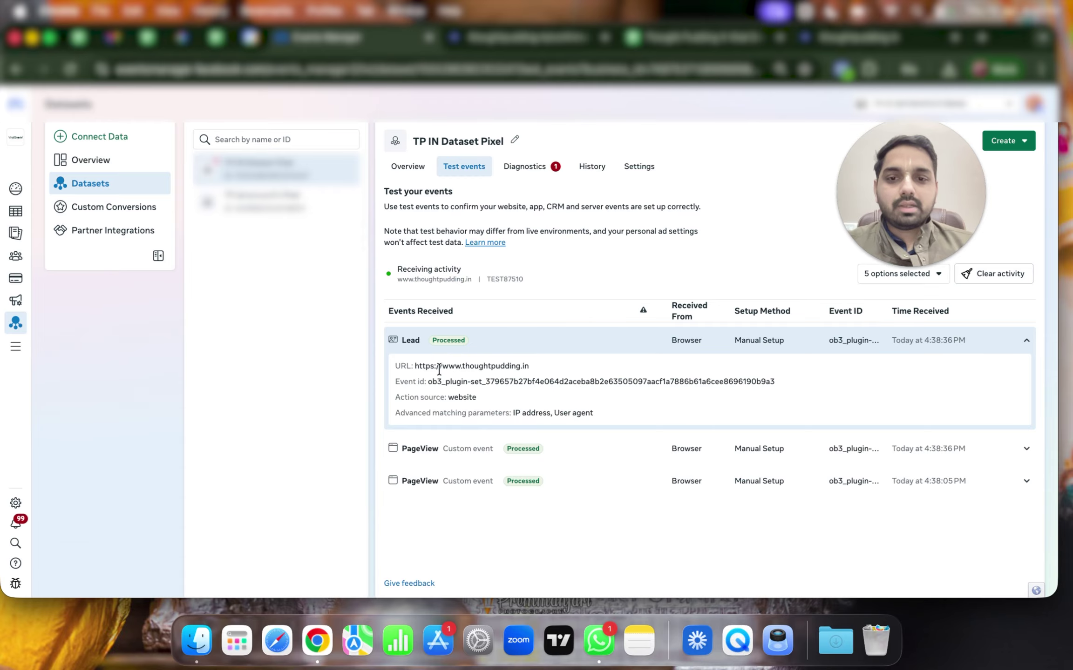
drag(438, 370, 522, 369)
drag(467, 412, 619, 411)
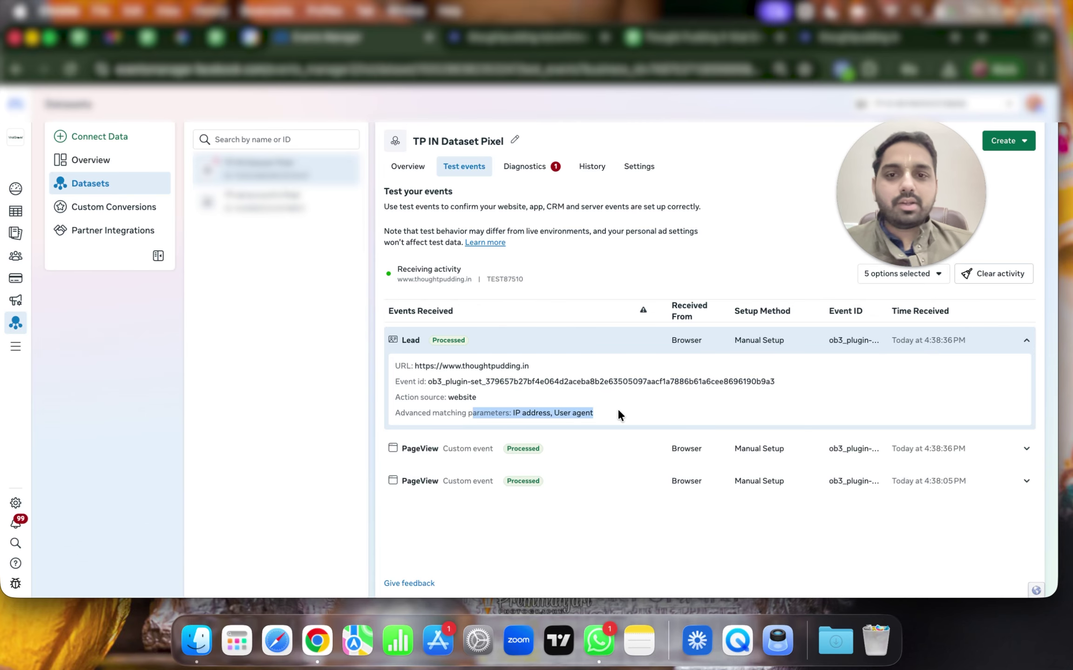
drag(416, 367, 511, 403)
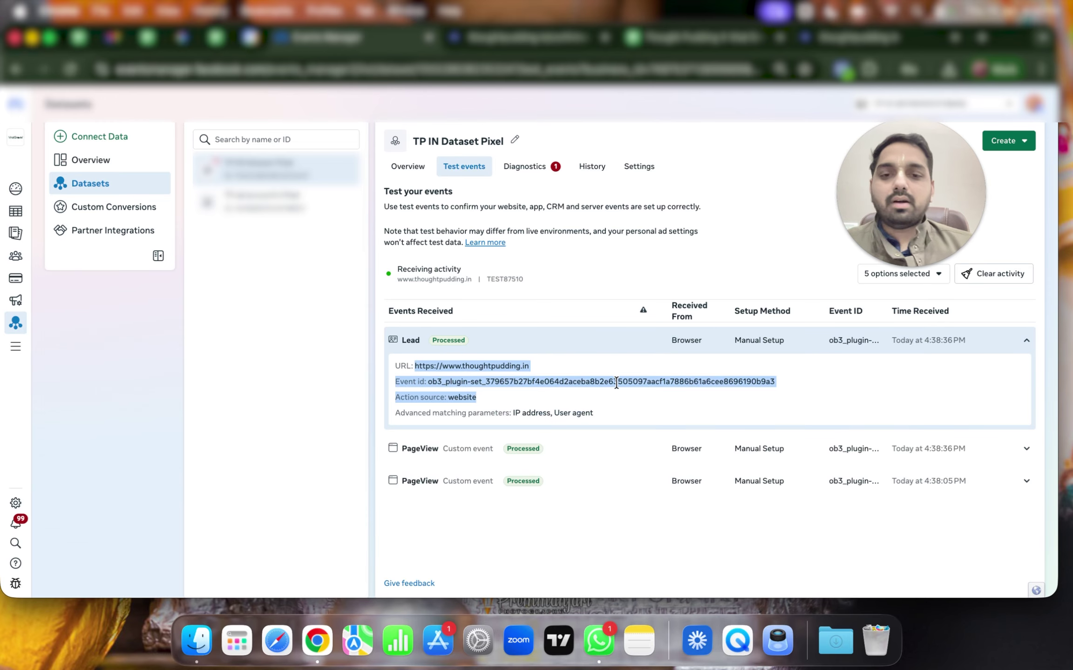
click(534, 337)
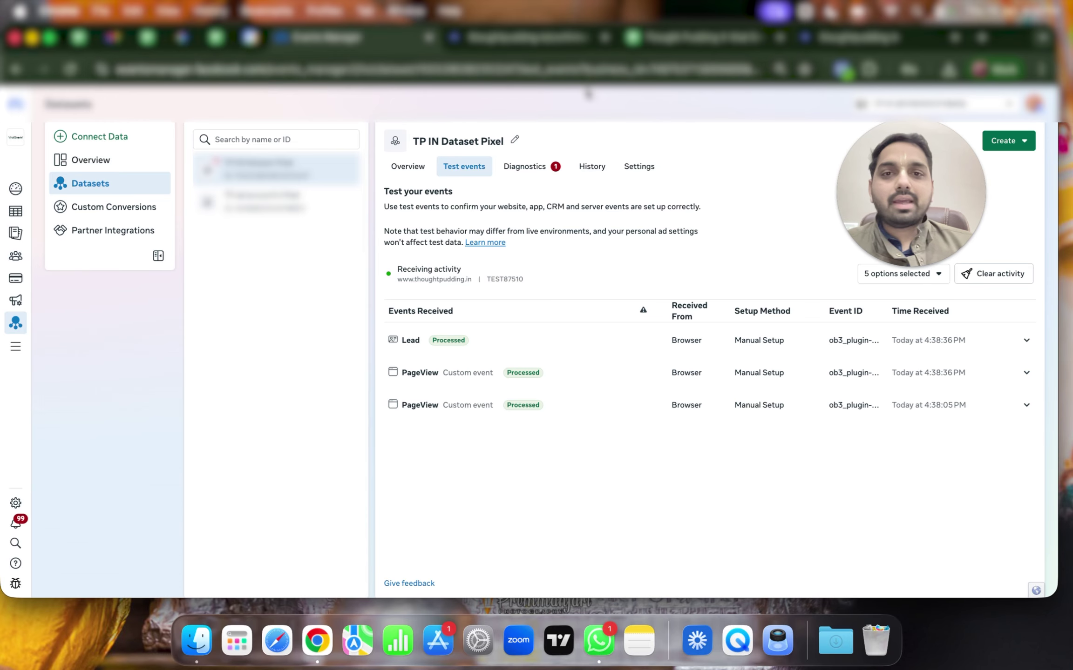
Check the booking page's address, re-expand the Lead event in Test events, and open a new tab
click(509, 43)
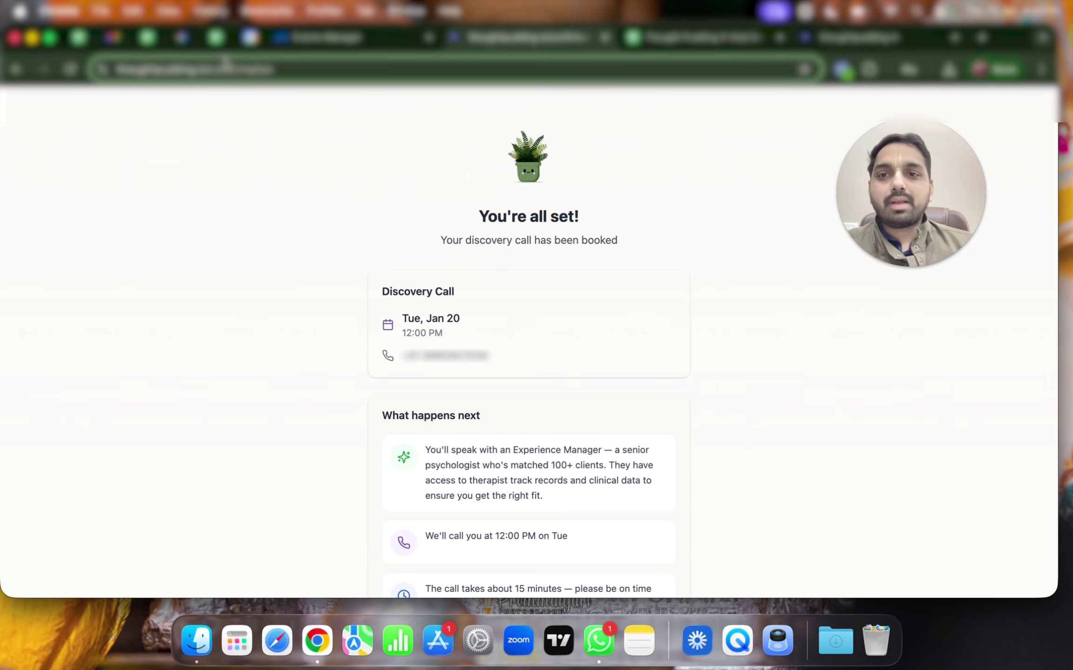
click(206, 69)
click(386, 165)
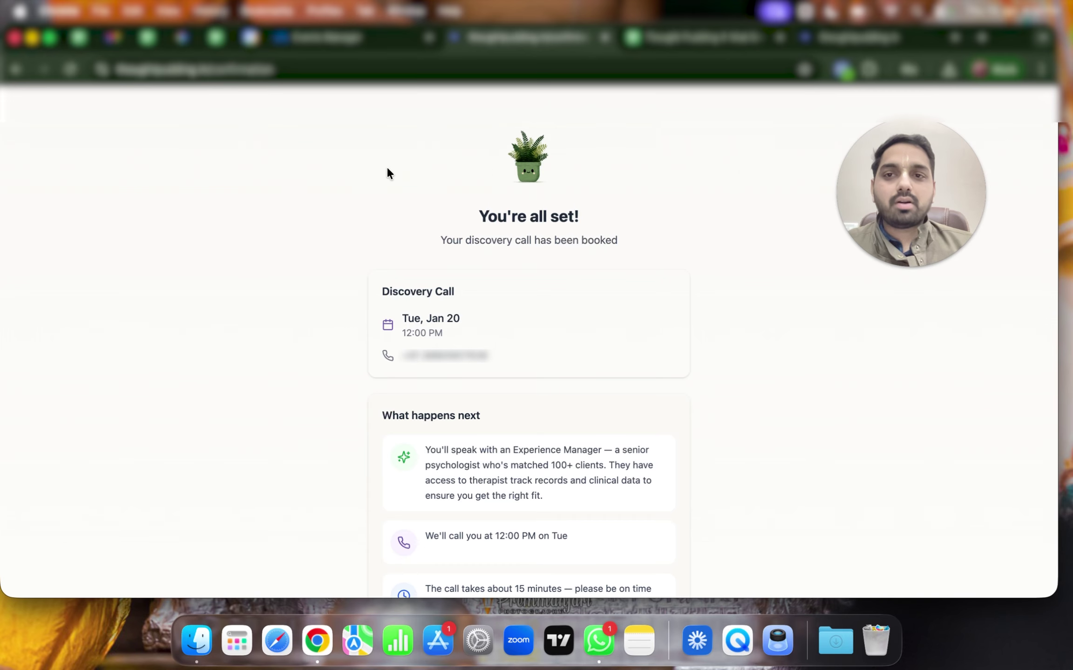
click(333, 38)
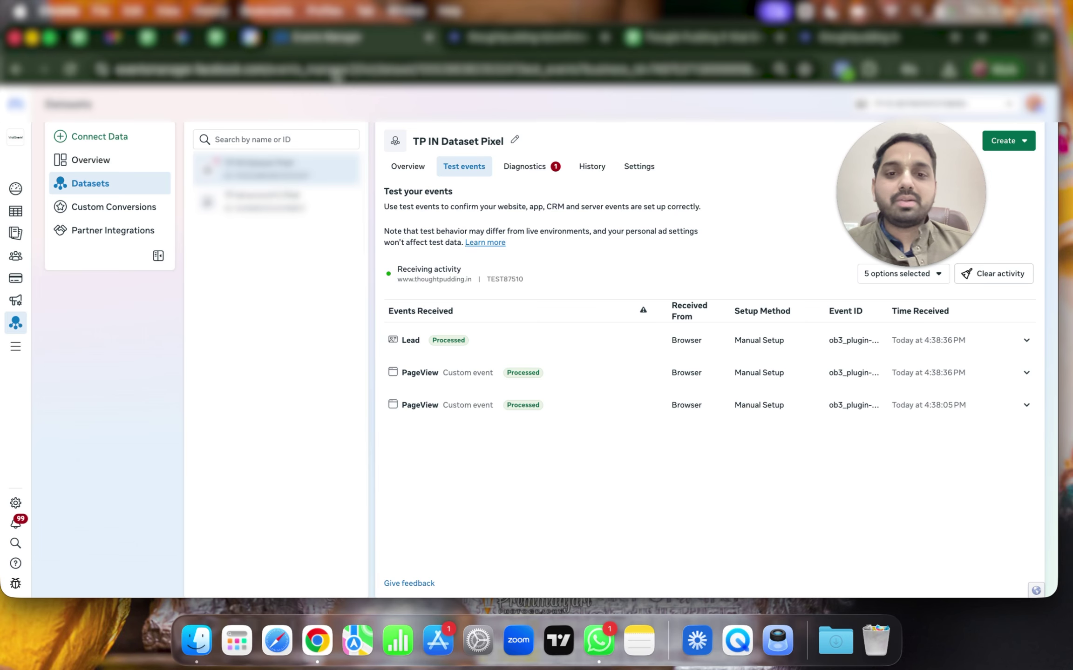
click(511, 339)
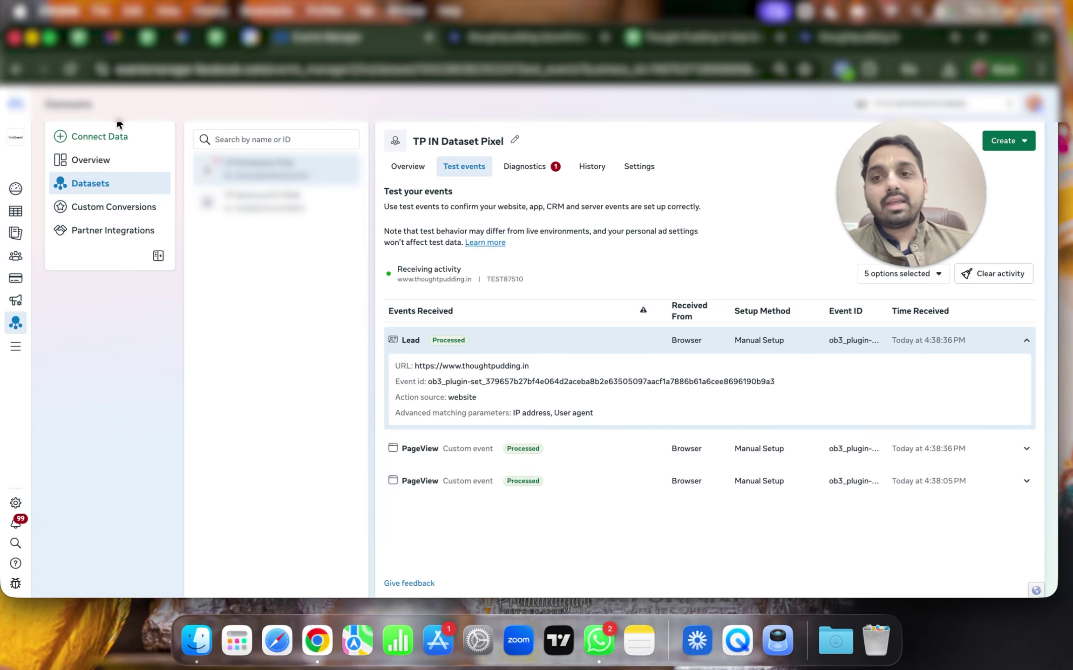
key(super+t)
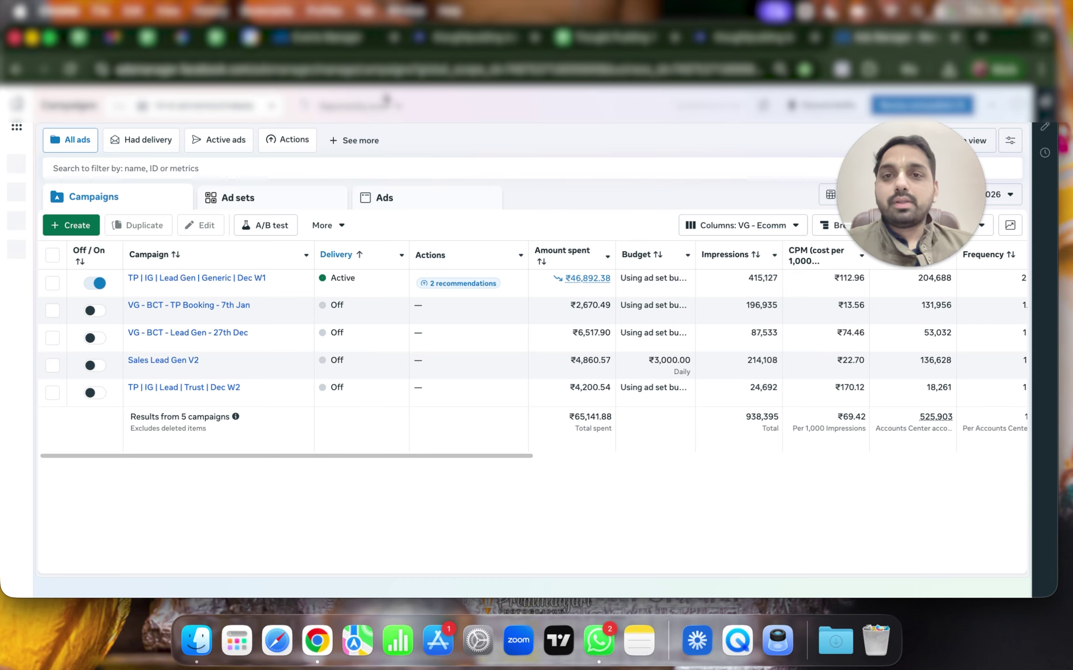
Close leftover tabs and create a Leads campaign named 'VG - ASC - Web - Lead Gen - 16th Jan'
click(394, 38)
click(393, 37)
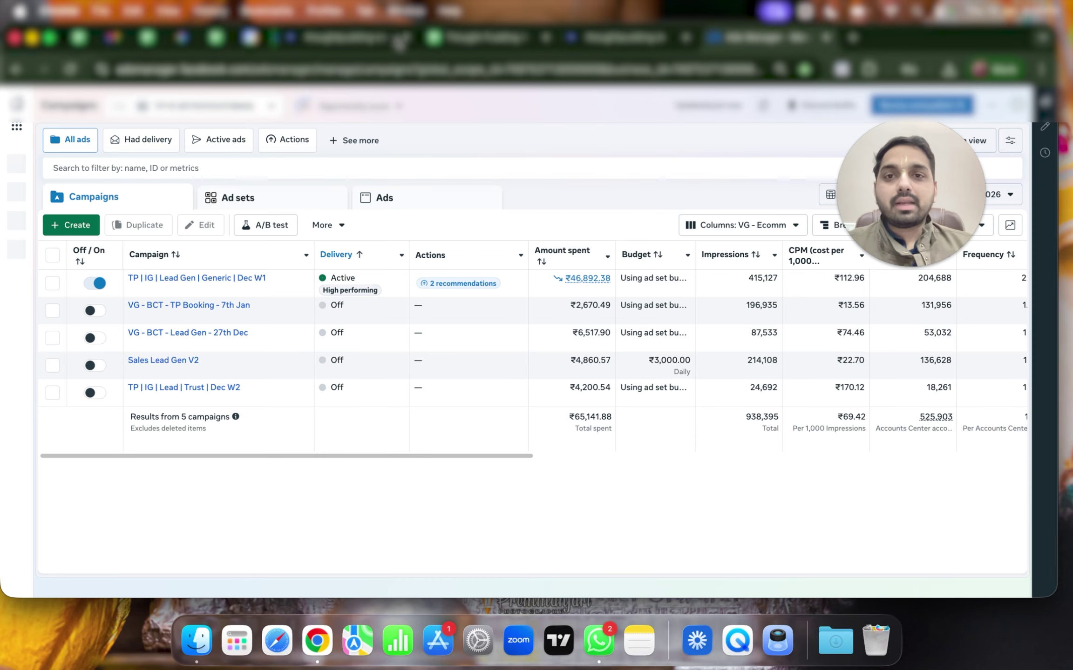
click(533, 37)
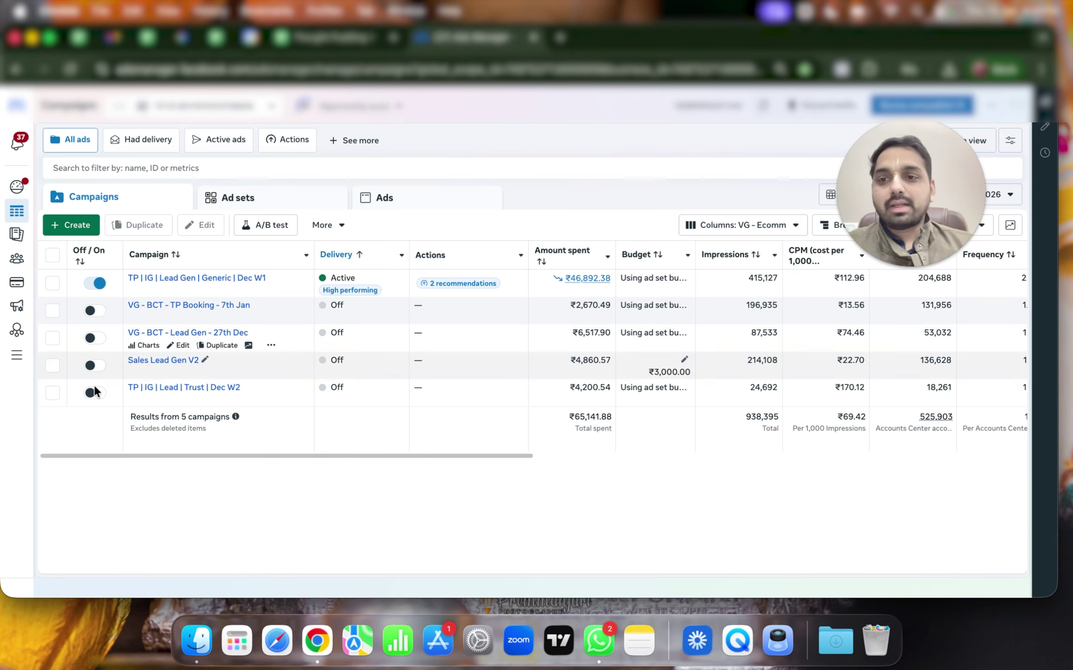
click(82, 227)
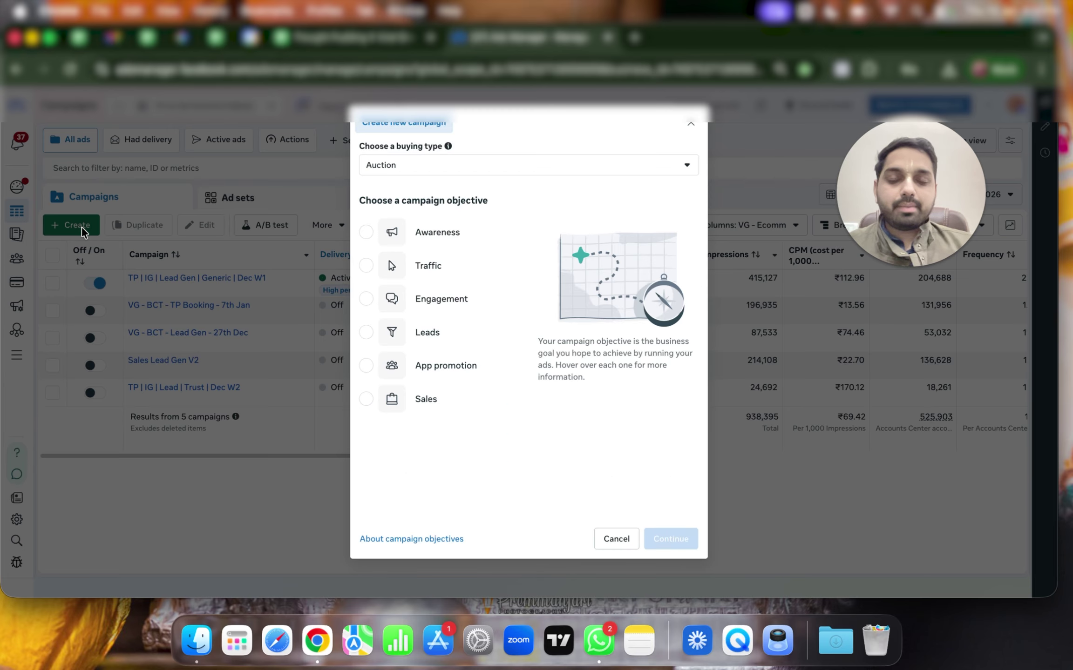
click(419, 300)
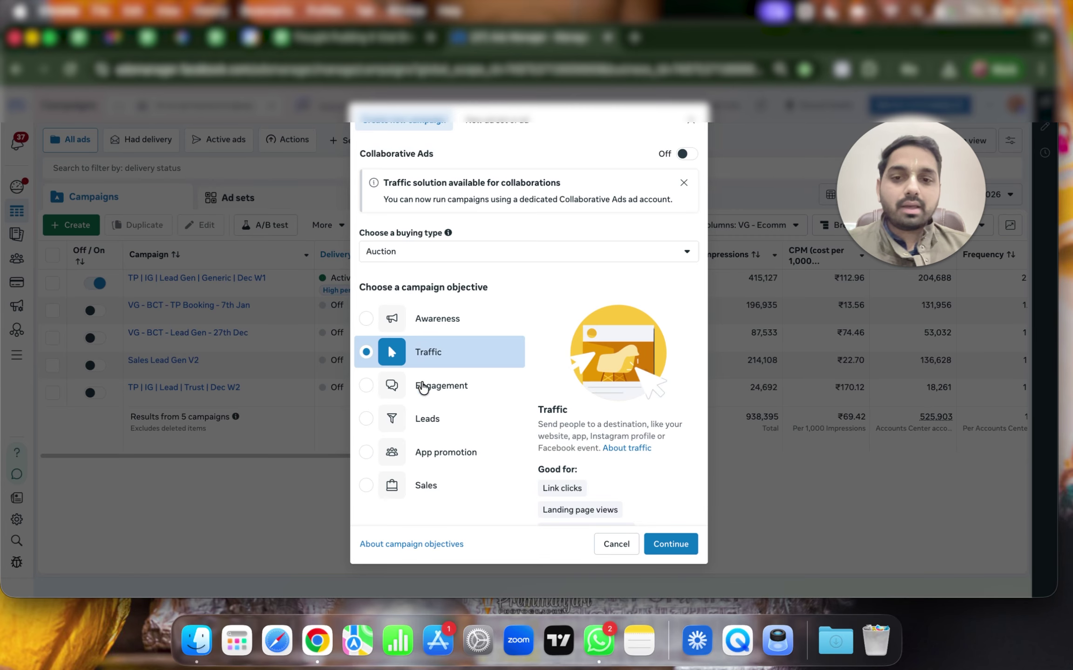
click(421, 366)
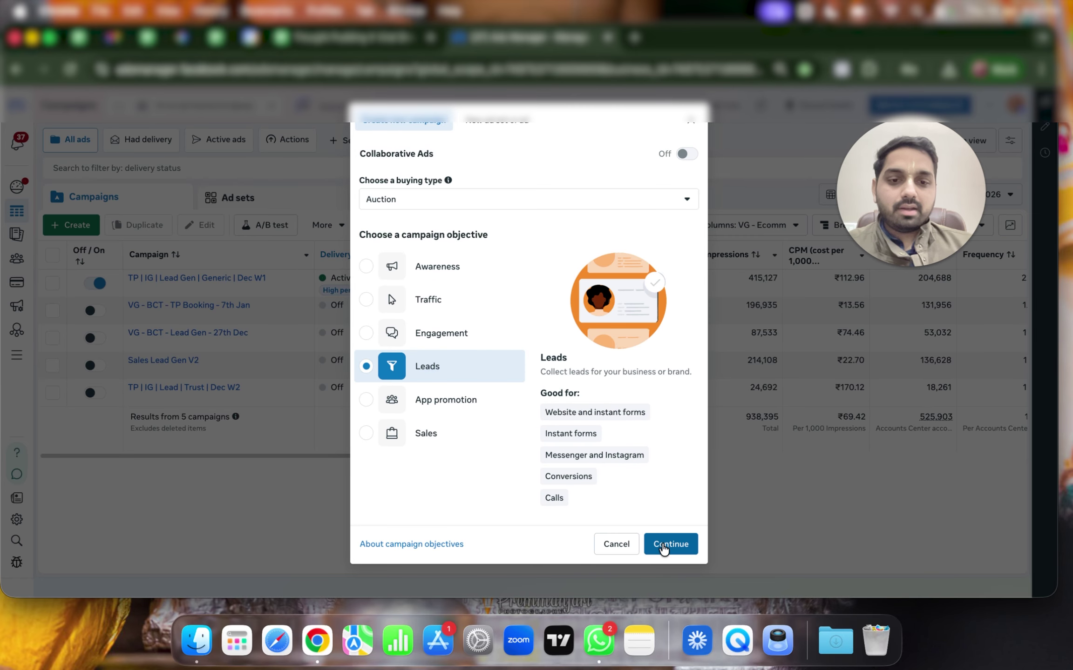
click(664, 544)
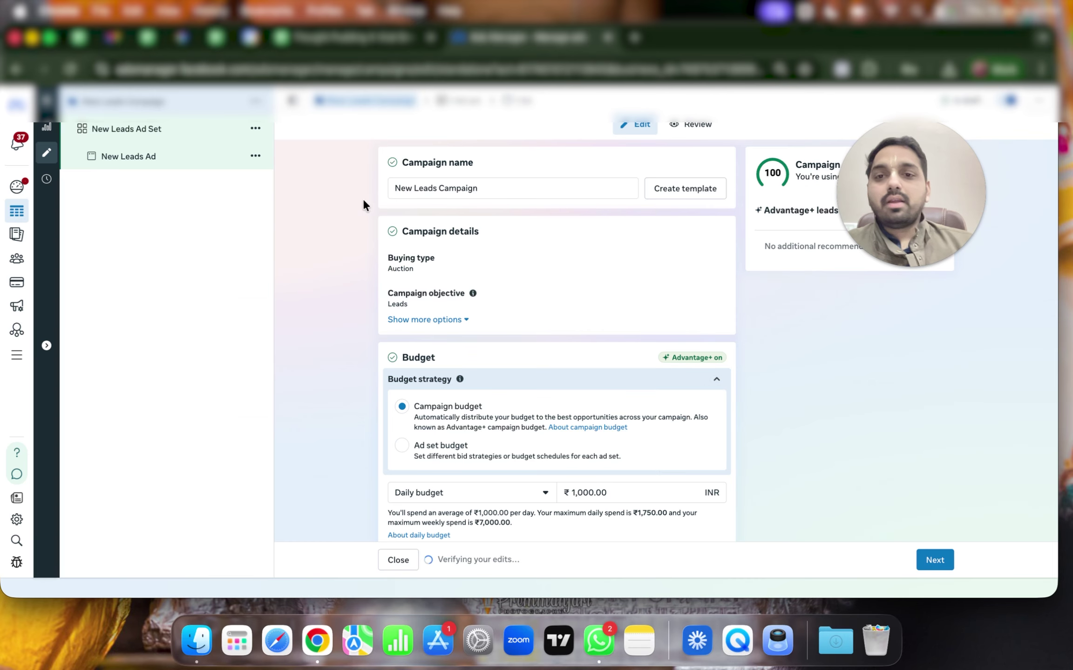
triple_click(487, 185)
text(VG -)
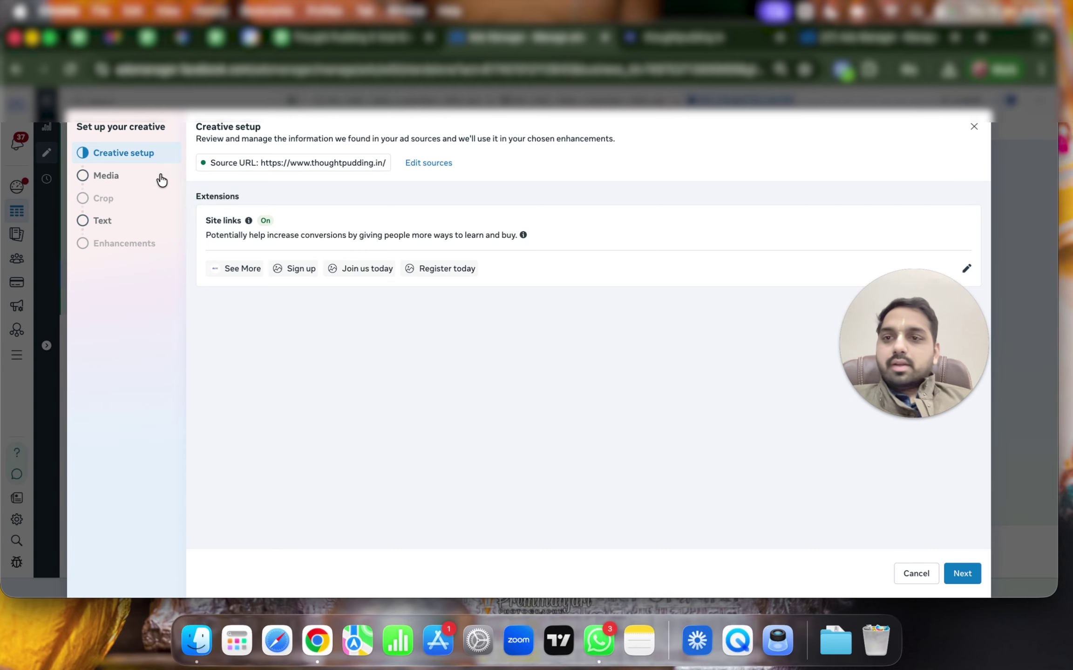
Search the media library and choose the Forget Too image for the ad
click(158, 176)
click(323, 193)
text(Forget Too Jan'26)
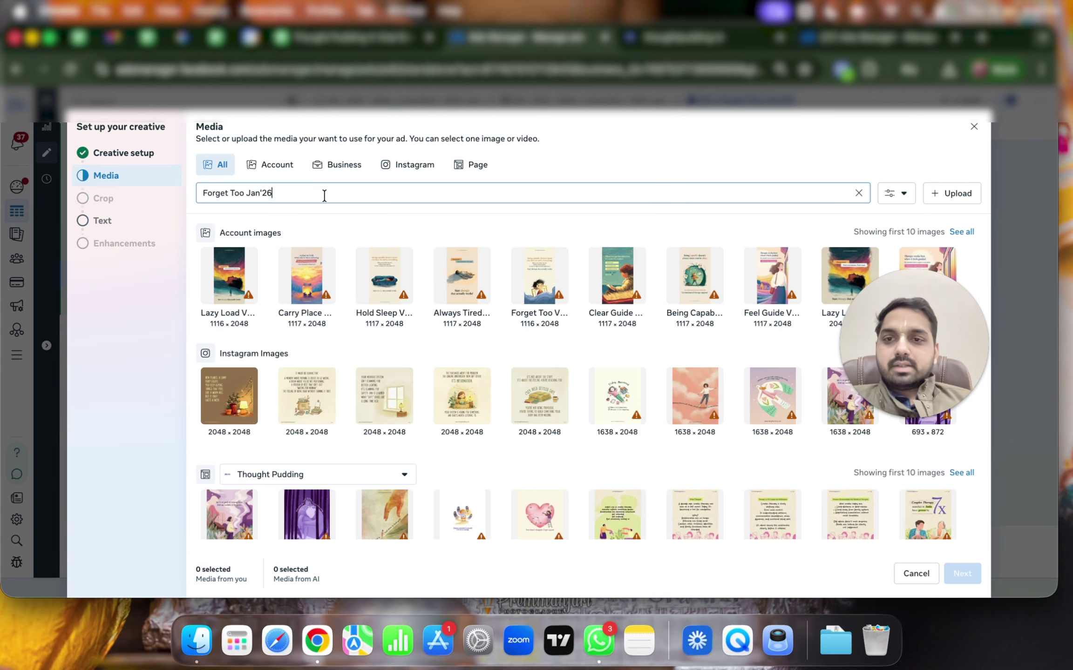
drag(234, 192, 360, 200)
key(BackSpace)
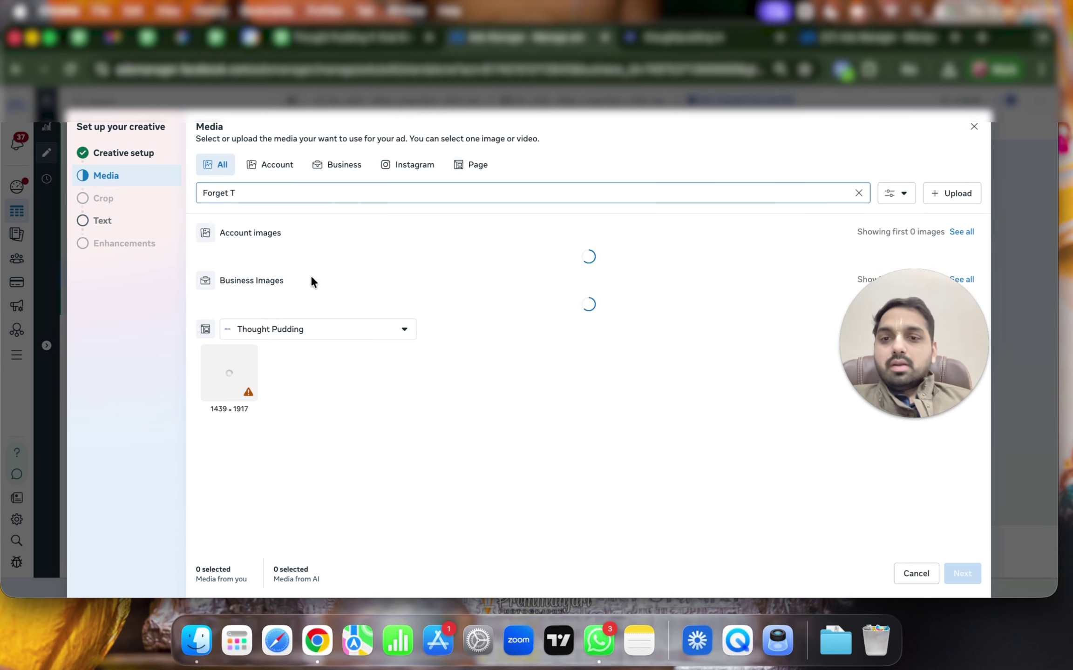
click(309, 276)
click(960, 573)
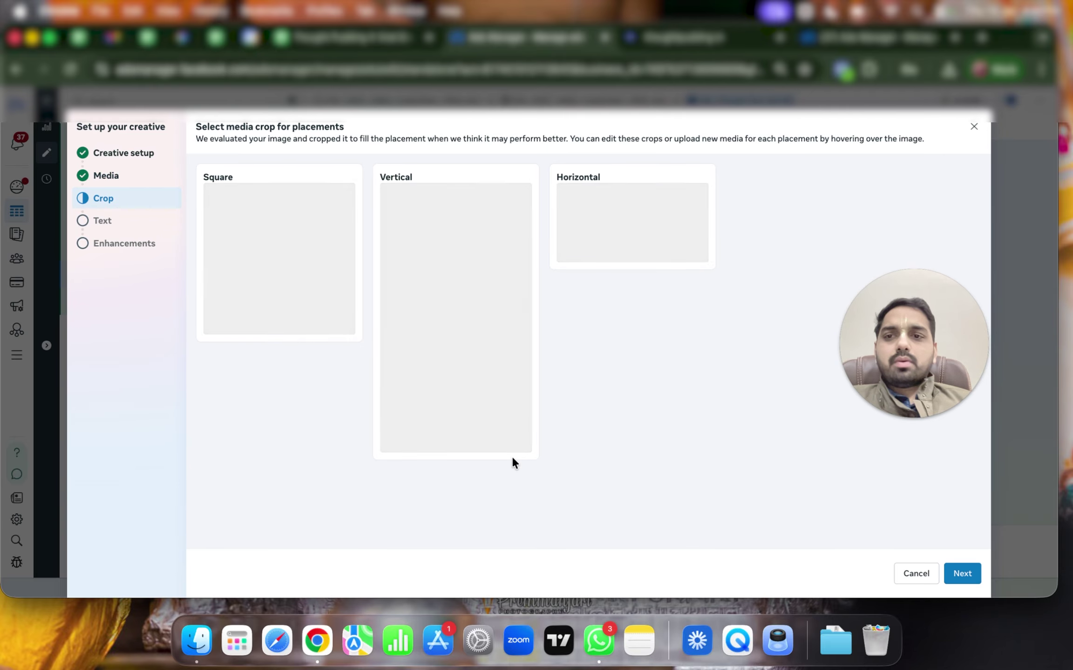
Replace the vertical placement's image via a search without Jan'26, then finish the creative setup
click(507, 522)
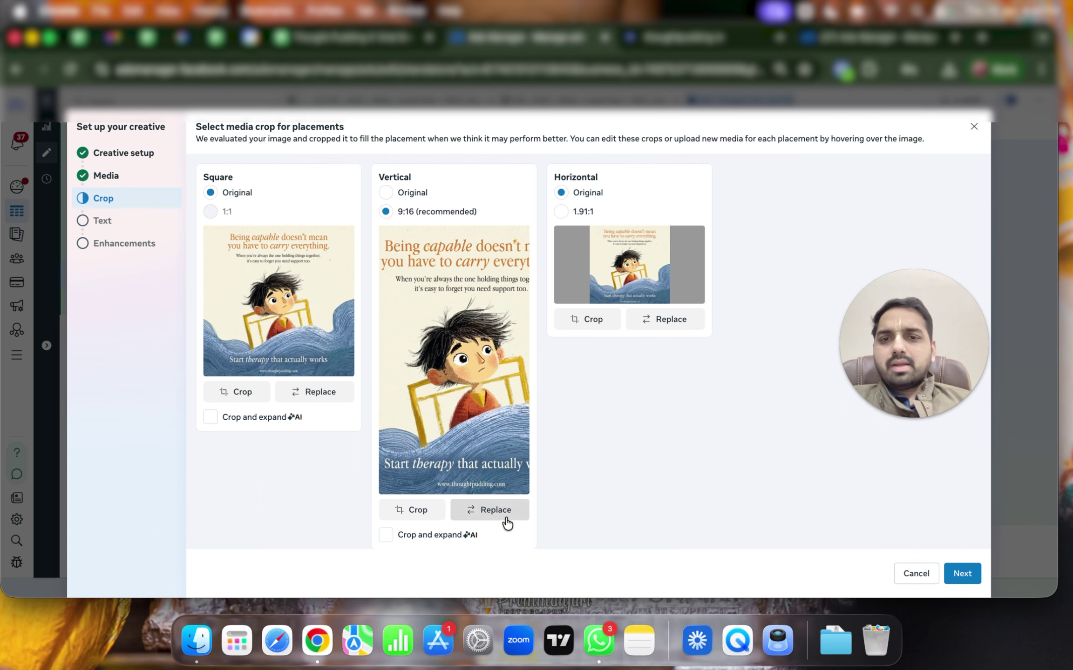
click(385, 187)
text(Forget Too Jan'26)
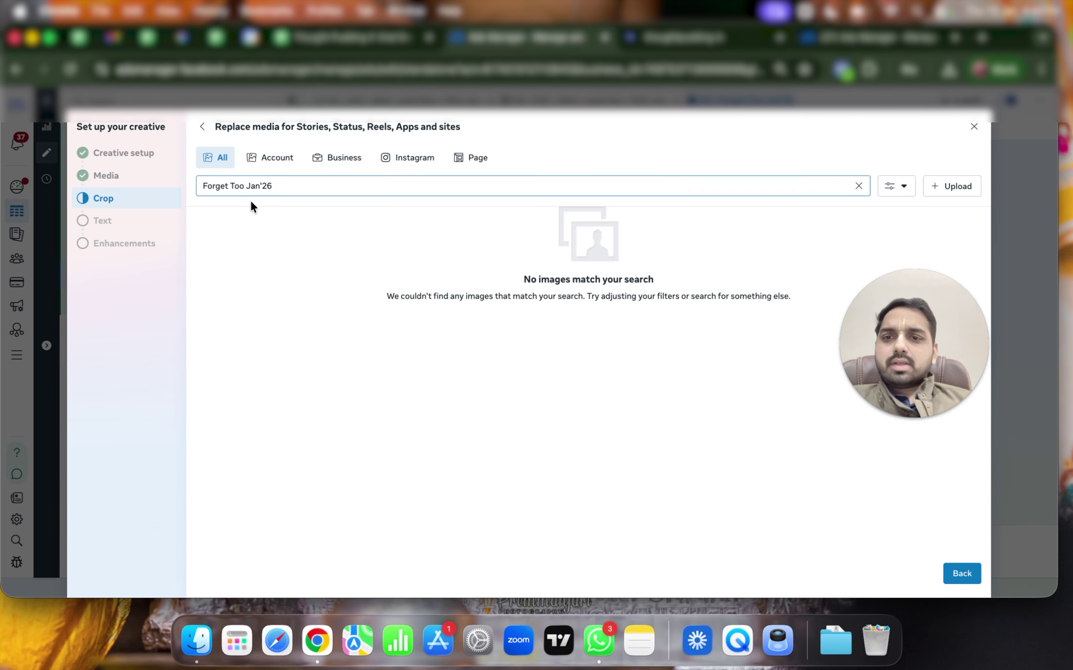
drag(247, 186, 354, 187)
key(BackSpace)
key(BackSpace)
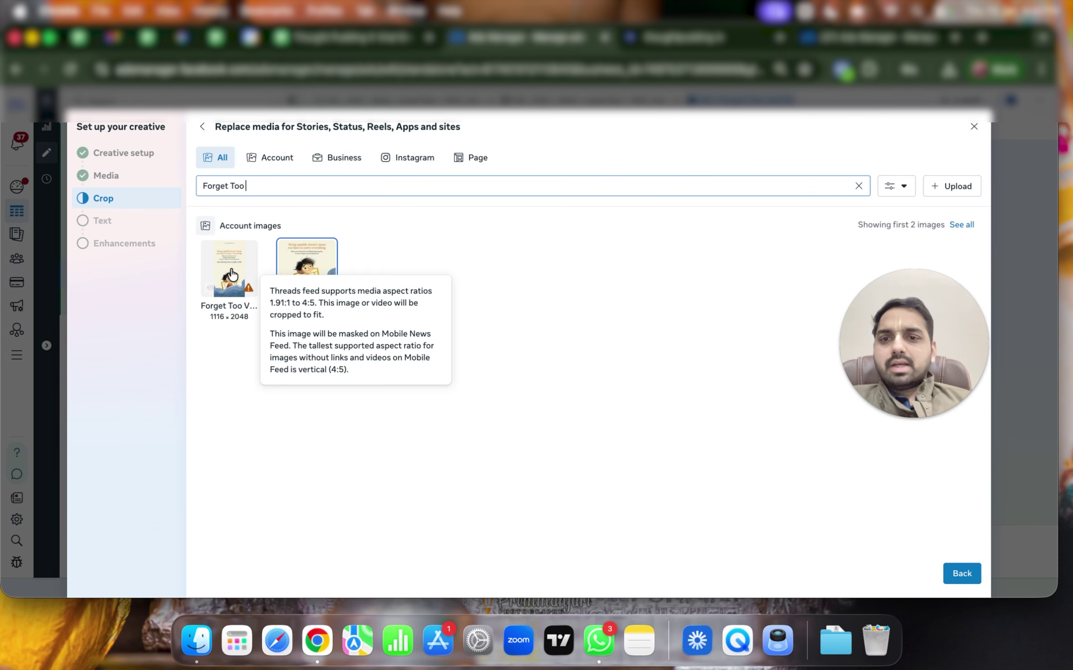
click(960, 577)
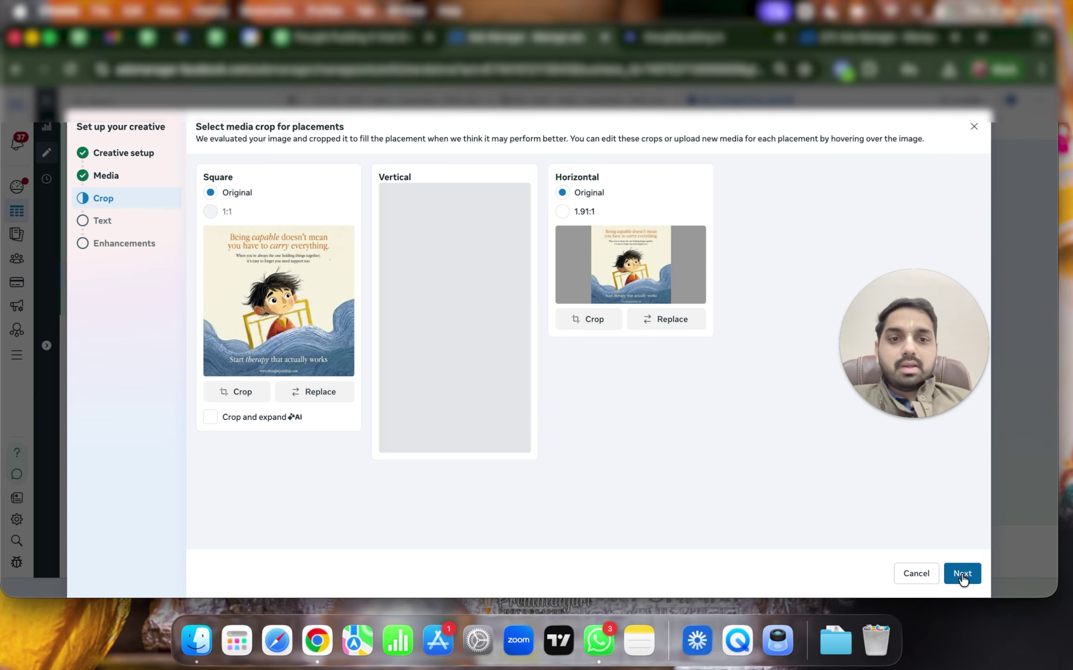
click(962, 577)
click(962, 577)
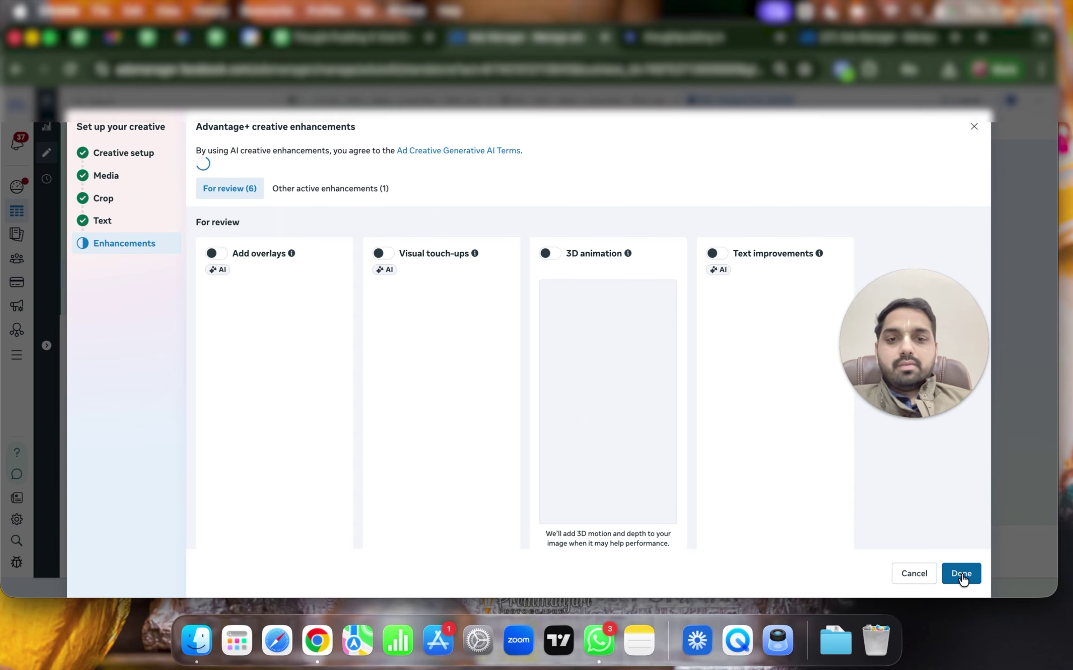
click(961, 573)
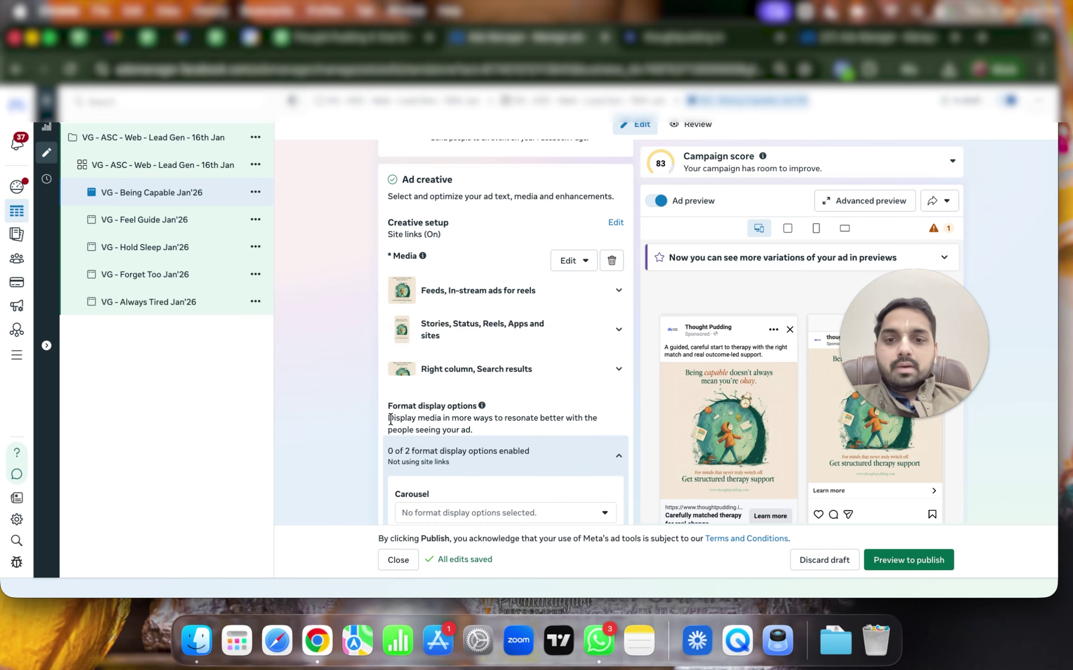
Turn off music enhancement for the current ad and save the Feel Guide Jan'26 ad's enhancements
scroll(391, 419, down, 15)
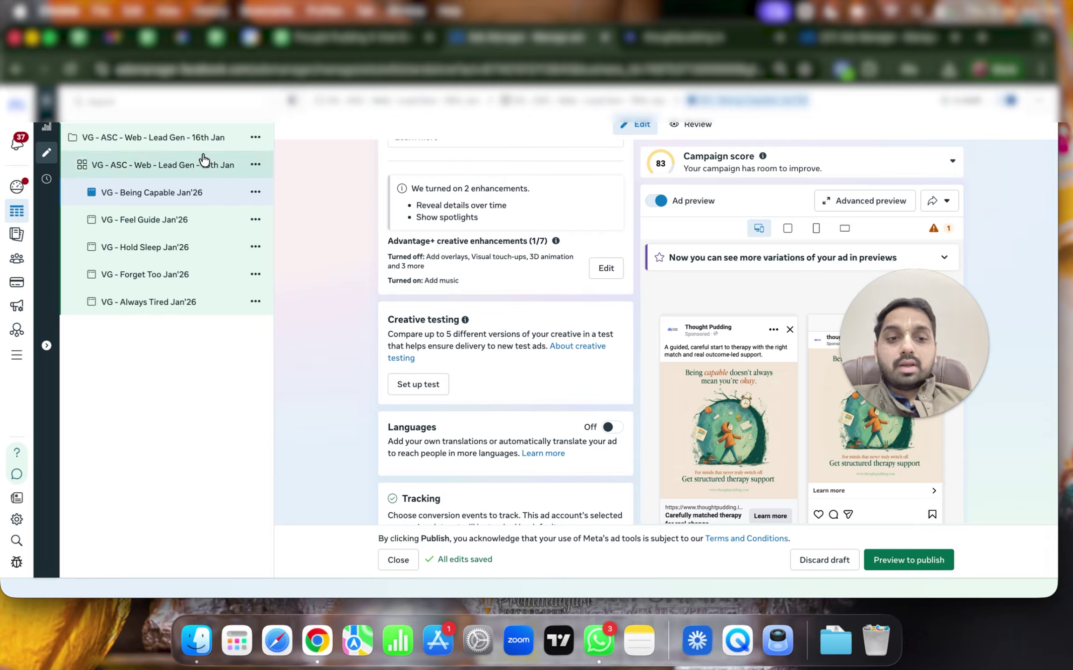
click(602, 266)
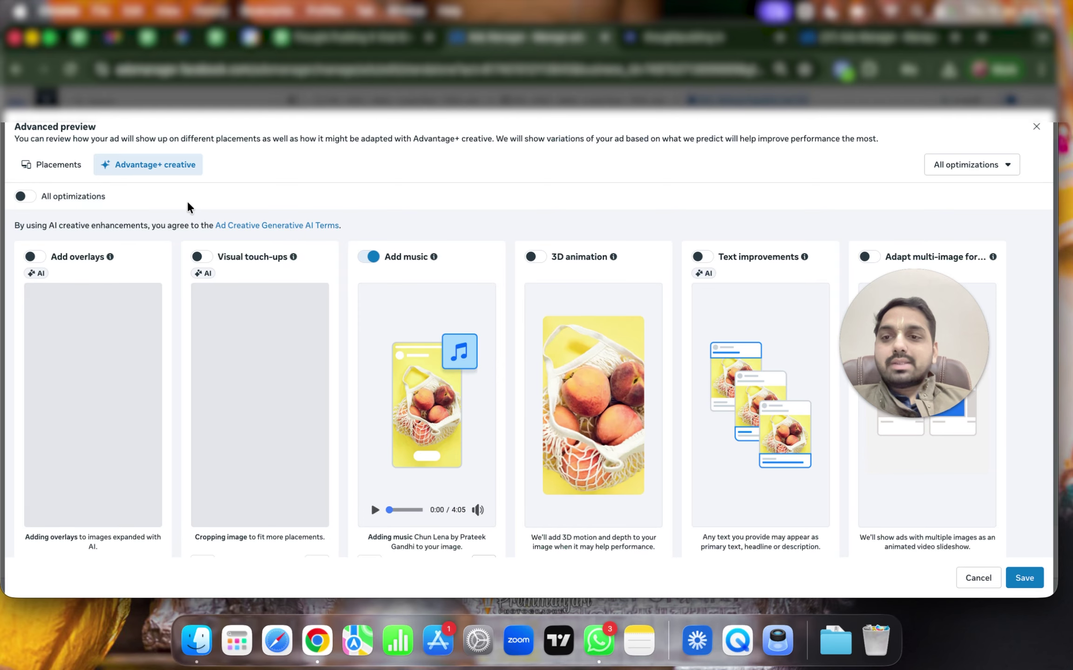
click(368, 256)
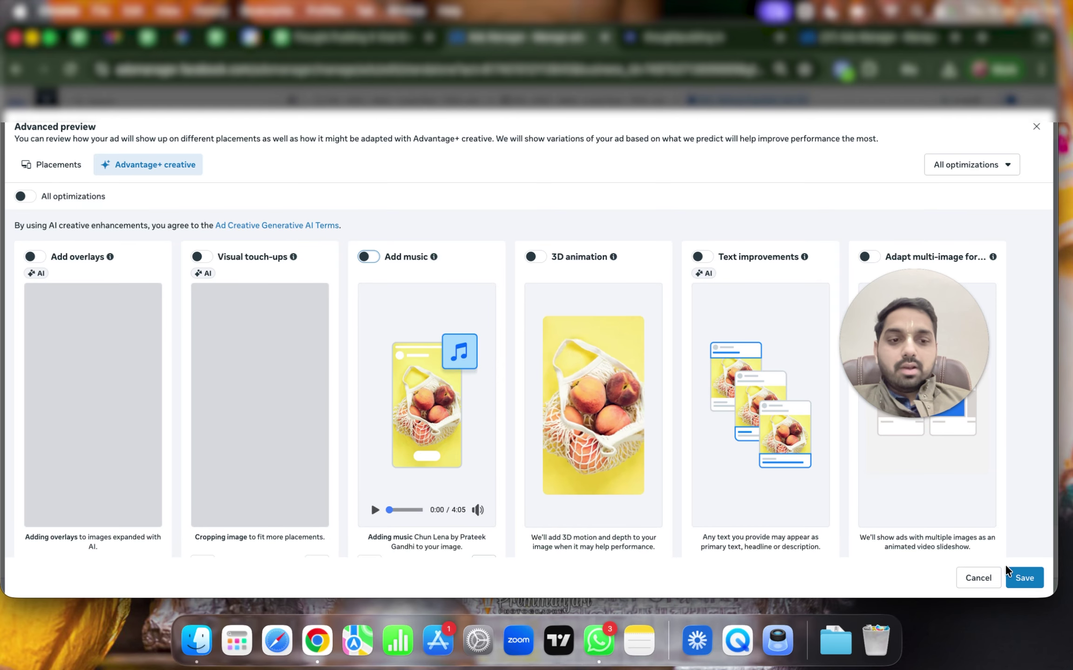
click(1021, 578)
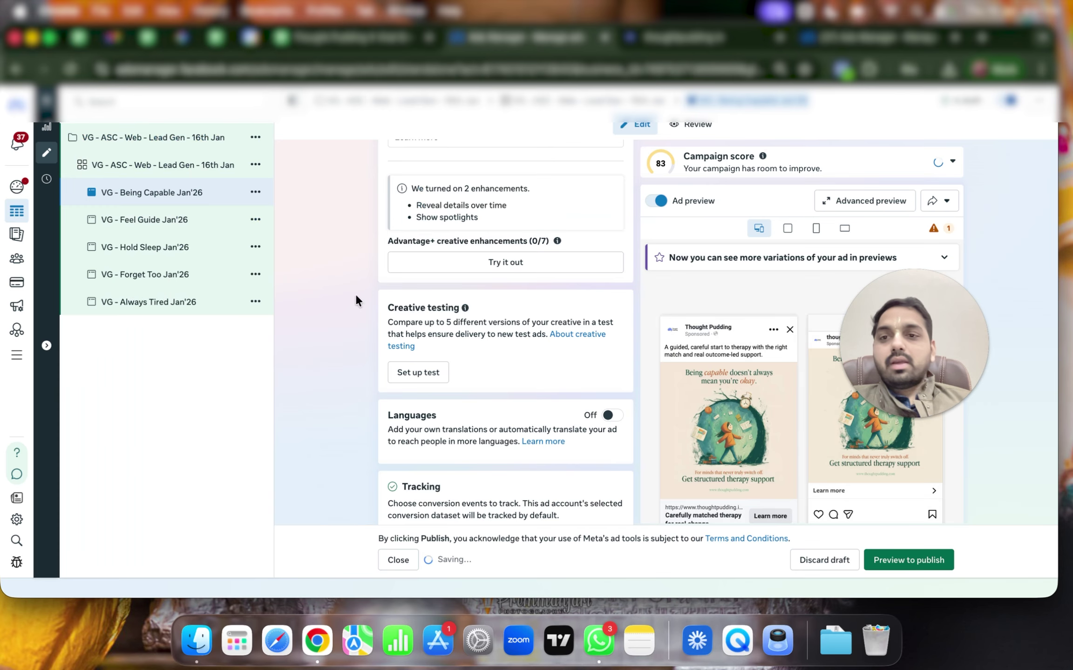
click(157, 219)
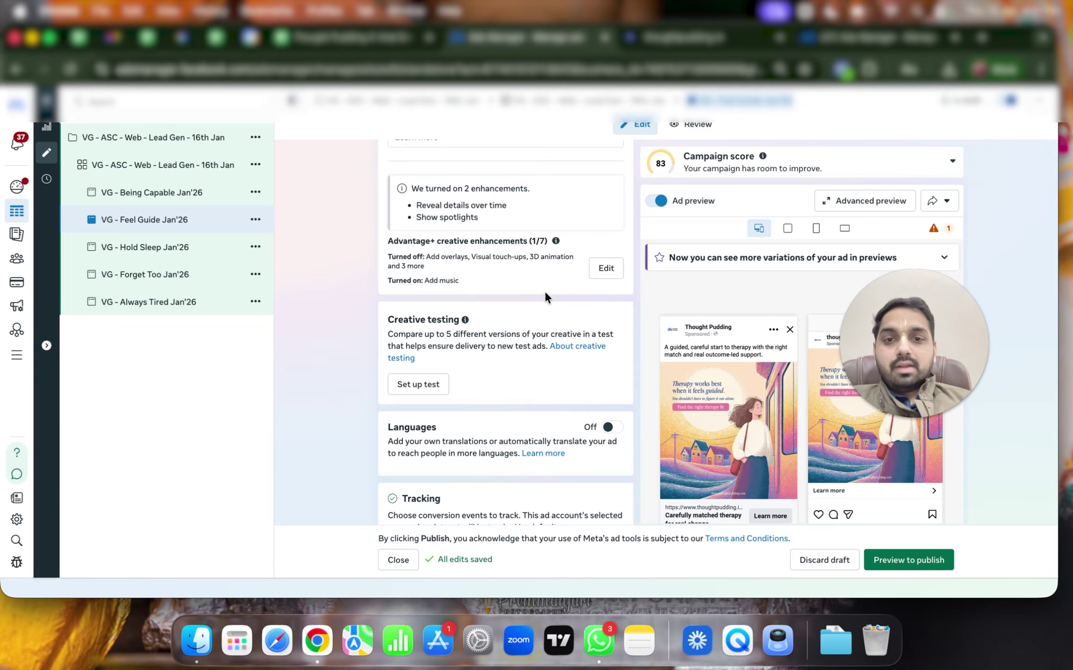
click(605, 268)
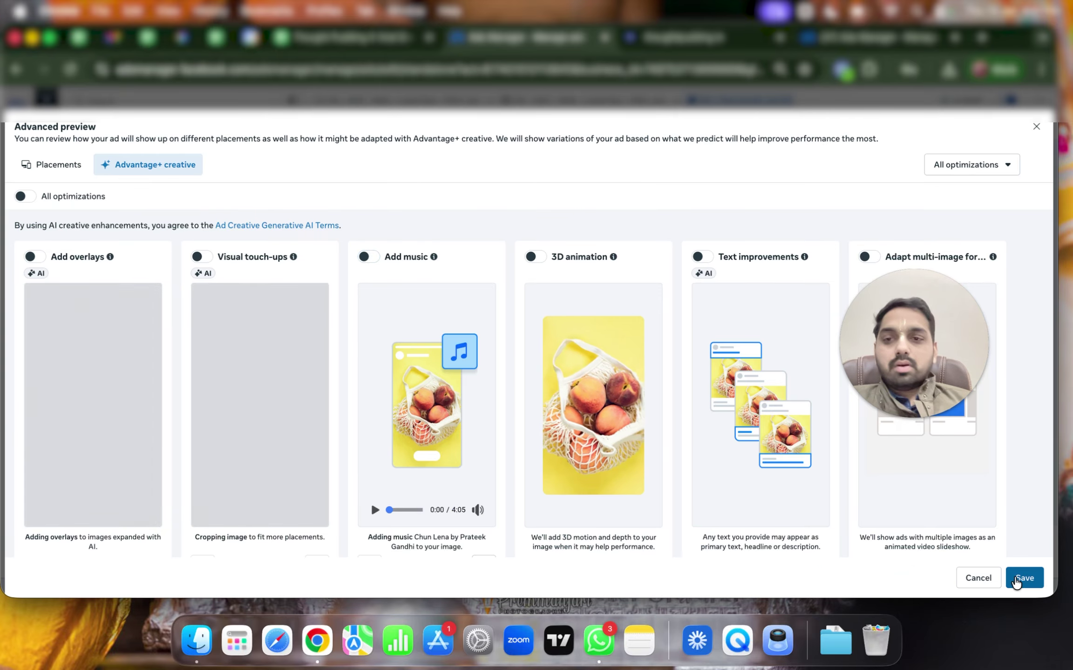
click(1024, 578)
Turn off music for the Hold Sleep and Forget Too Jan'26 ads, then select all five ads
click(210, 257)
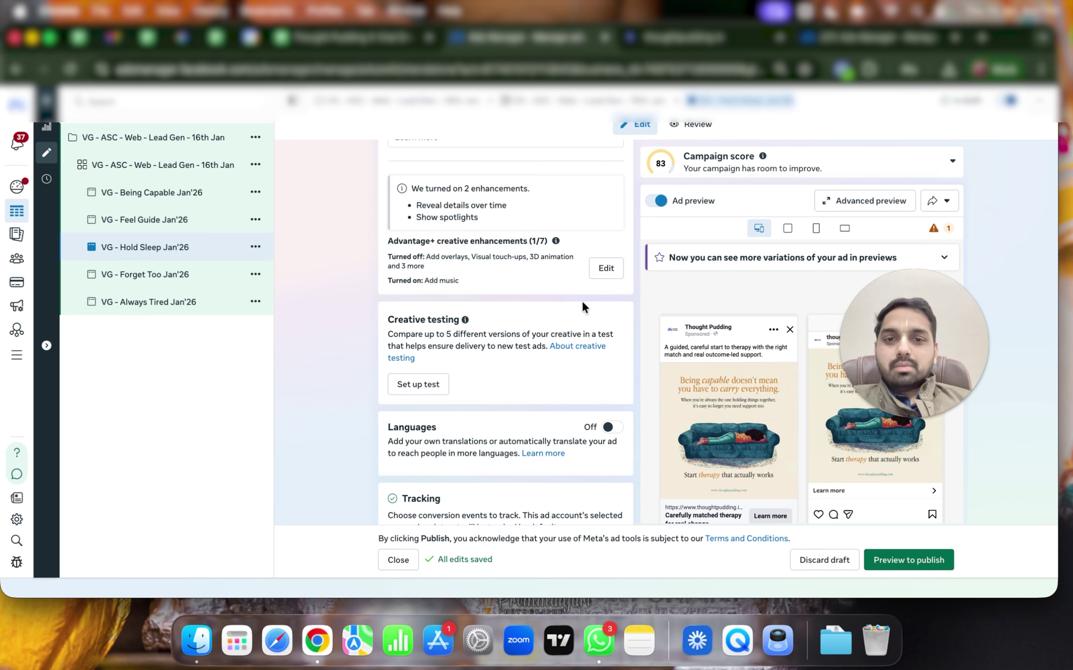
click(608, 270)
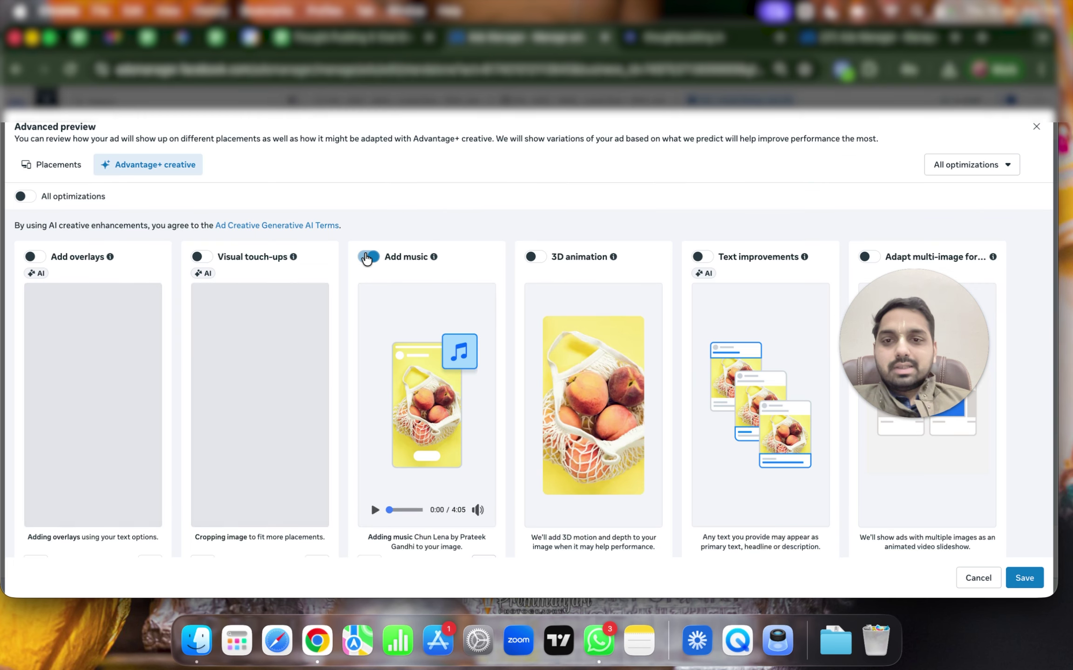
click(368, 257)
click(1024, 578)
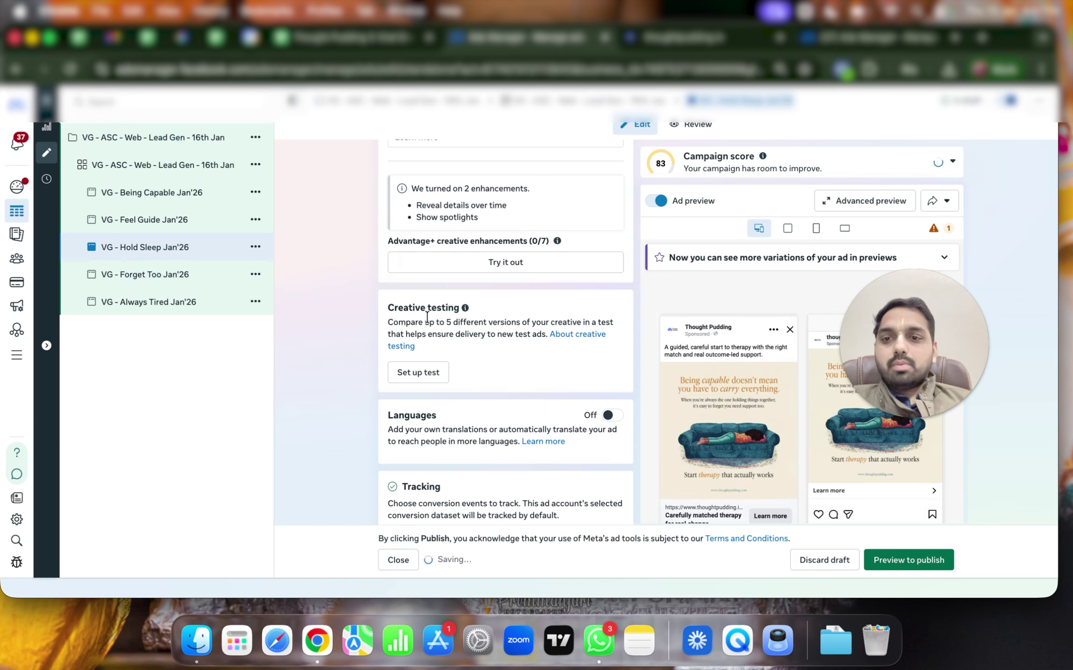
click(167, 275)
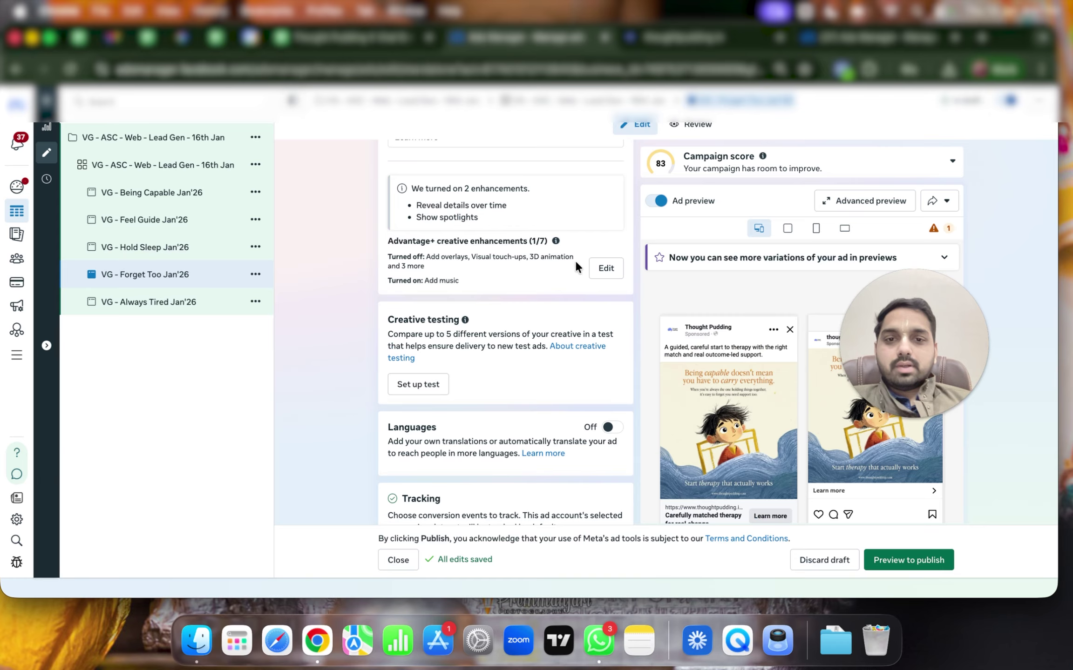
click(605, 269)
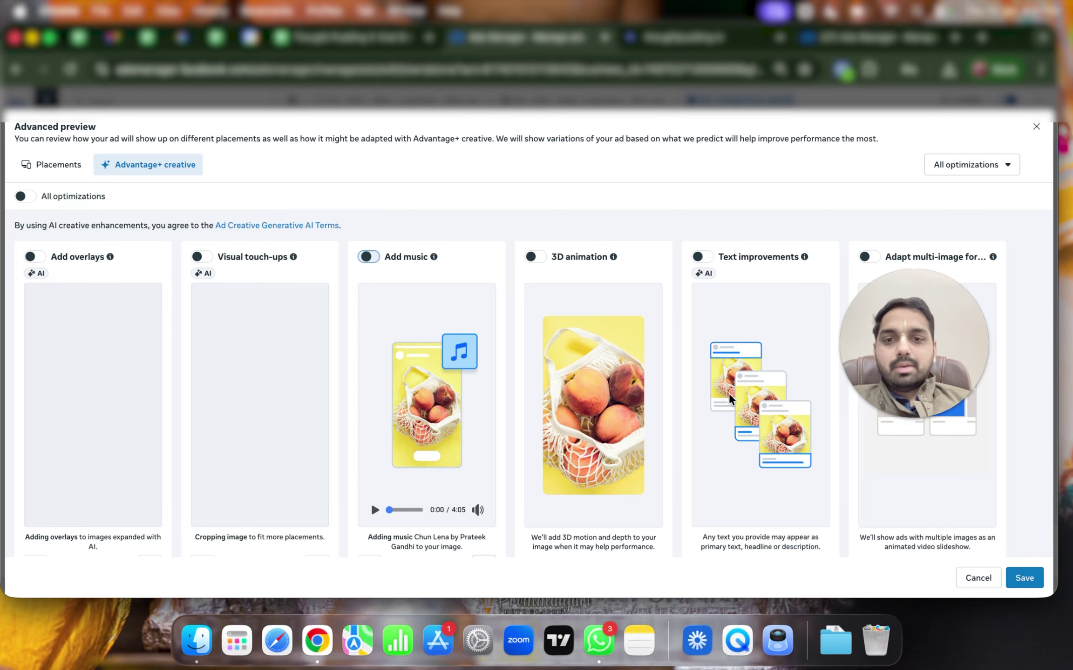
click(1024, 578)
click(169, 305)
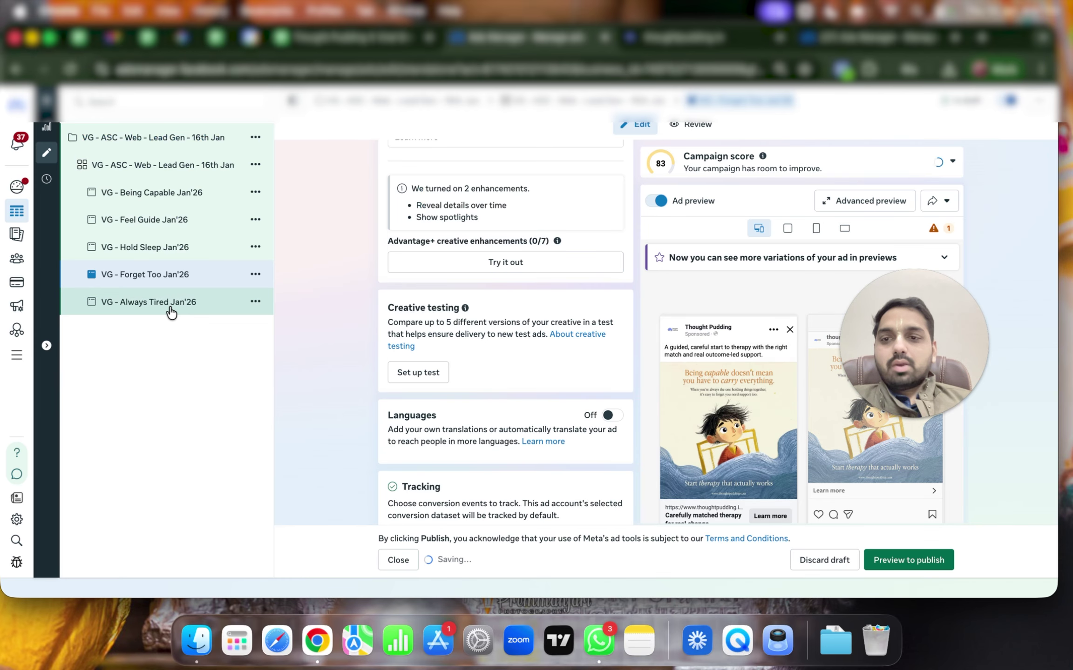
shift+click(202, 193)
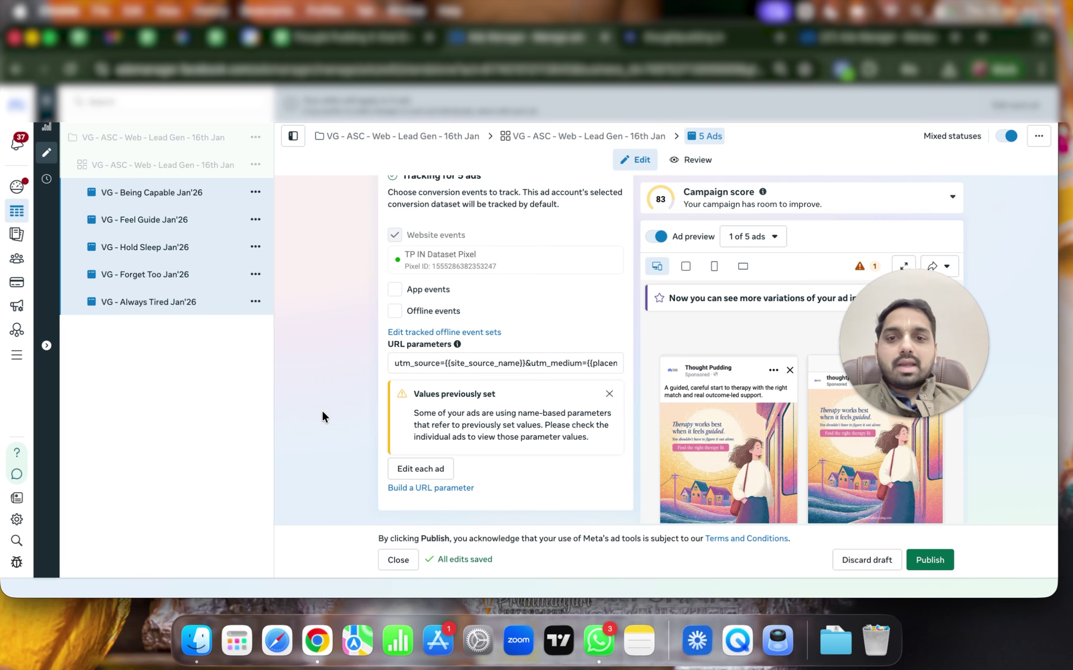
Review the ad set's TP IN Dataset Pixel, Lead conversion event and Jan 16, 2026 schedule
scroll(321, 409, up, 10)
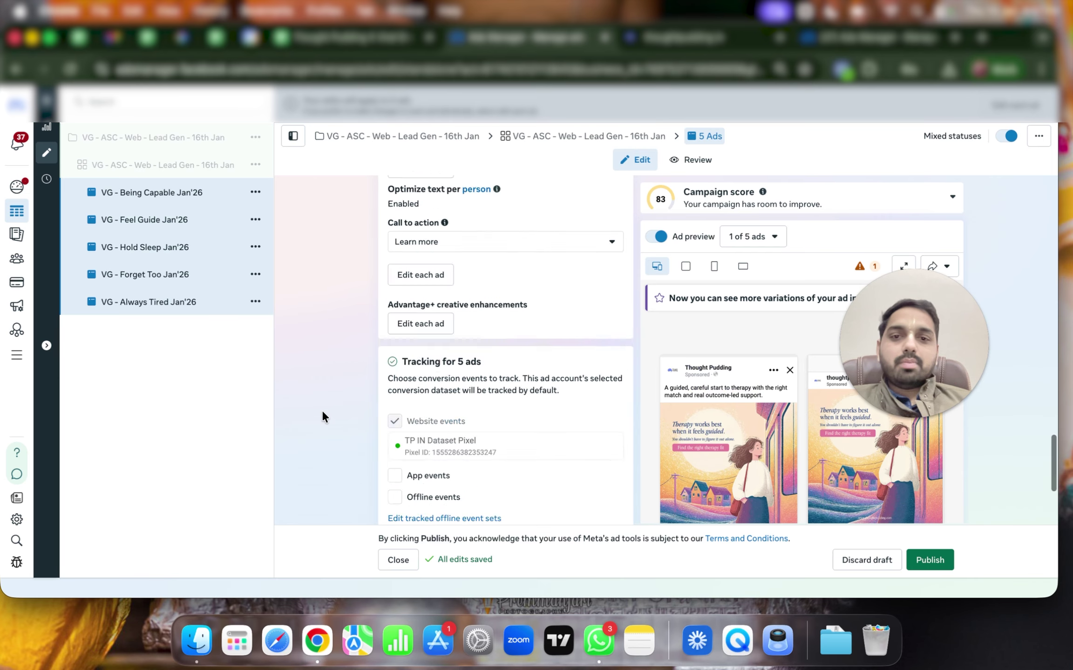
click(186, 168)
scroll(400, 390, down, 5)
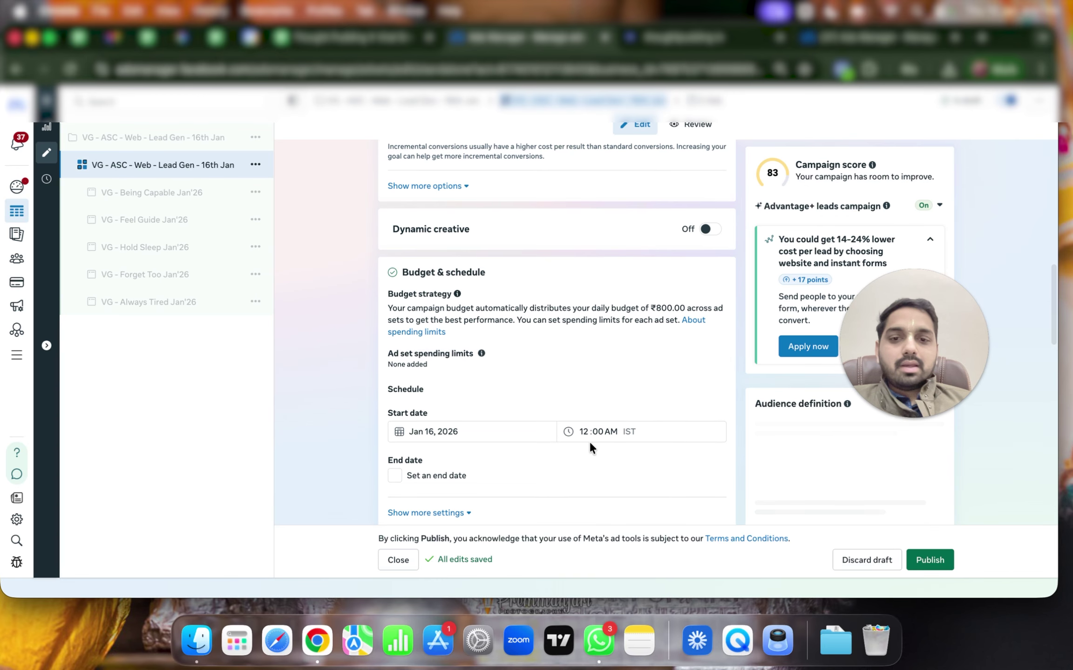
scroll(589, 441, down, 5)
scroll(528, 321, up, 10)
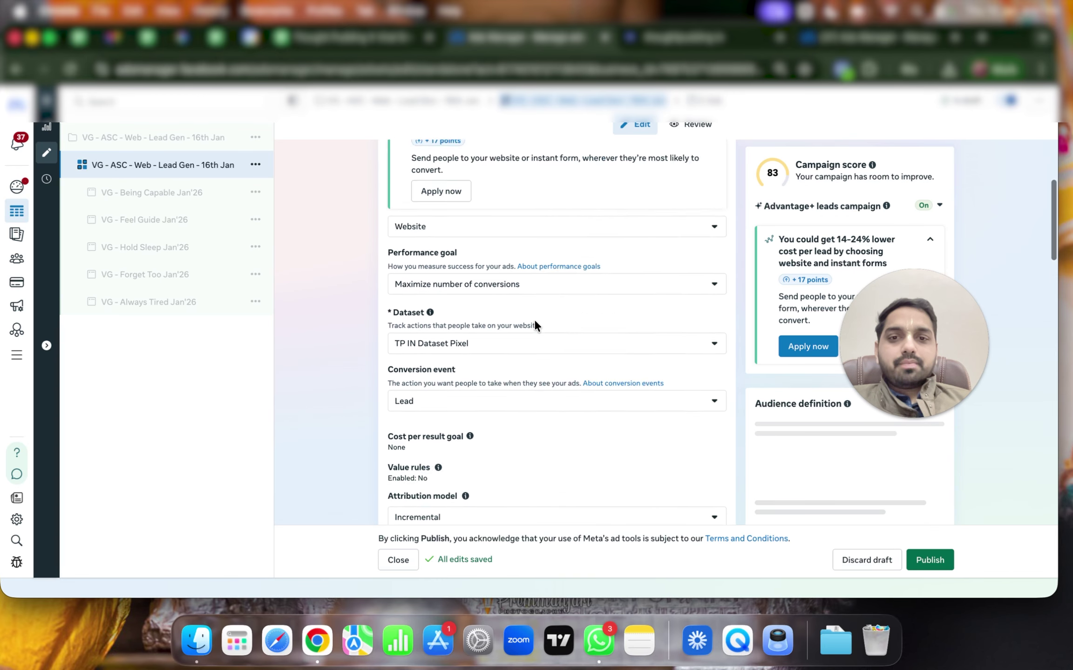
scroll(474, 378, up, 4)
scroll(500, 422, down, 10)
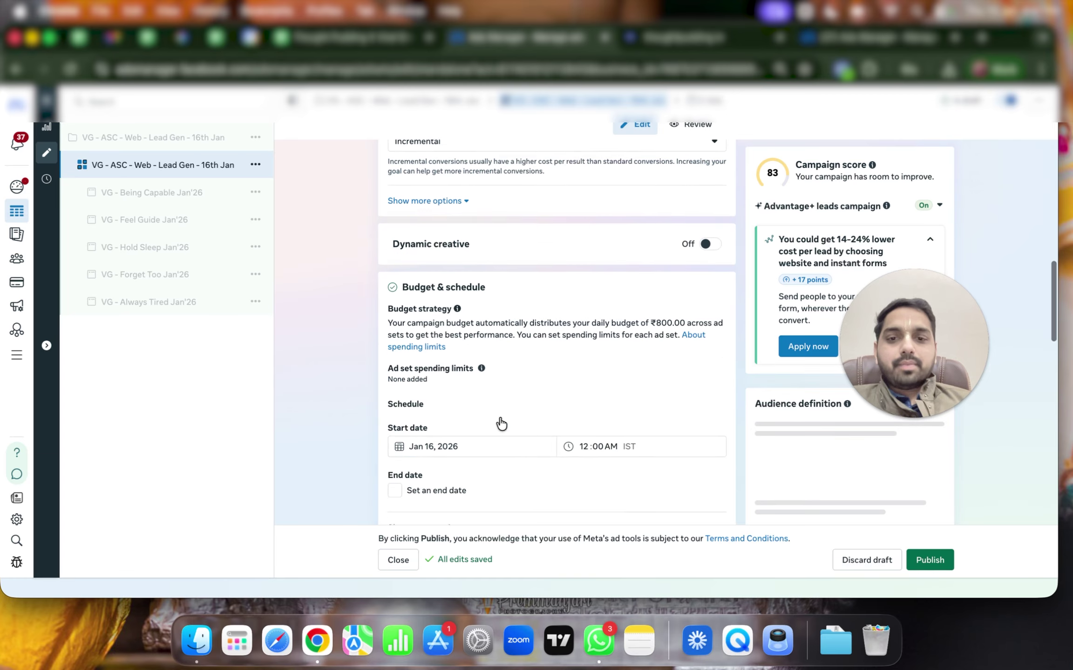
scroll(498, 417, up, 5)
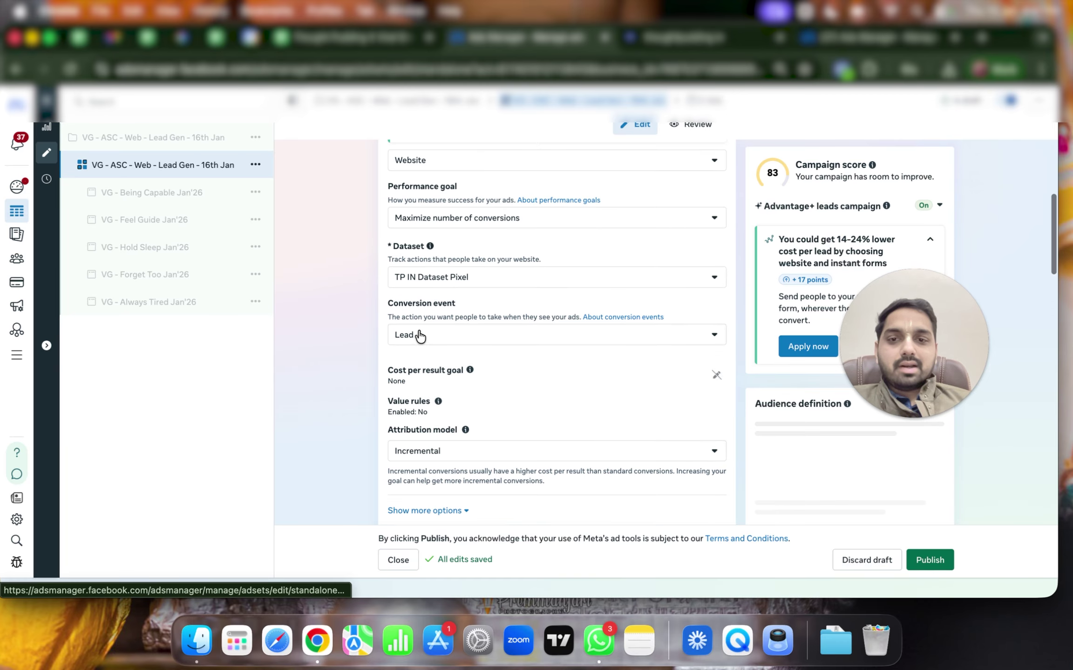
scroll(477, 424, down, 8)
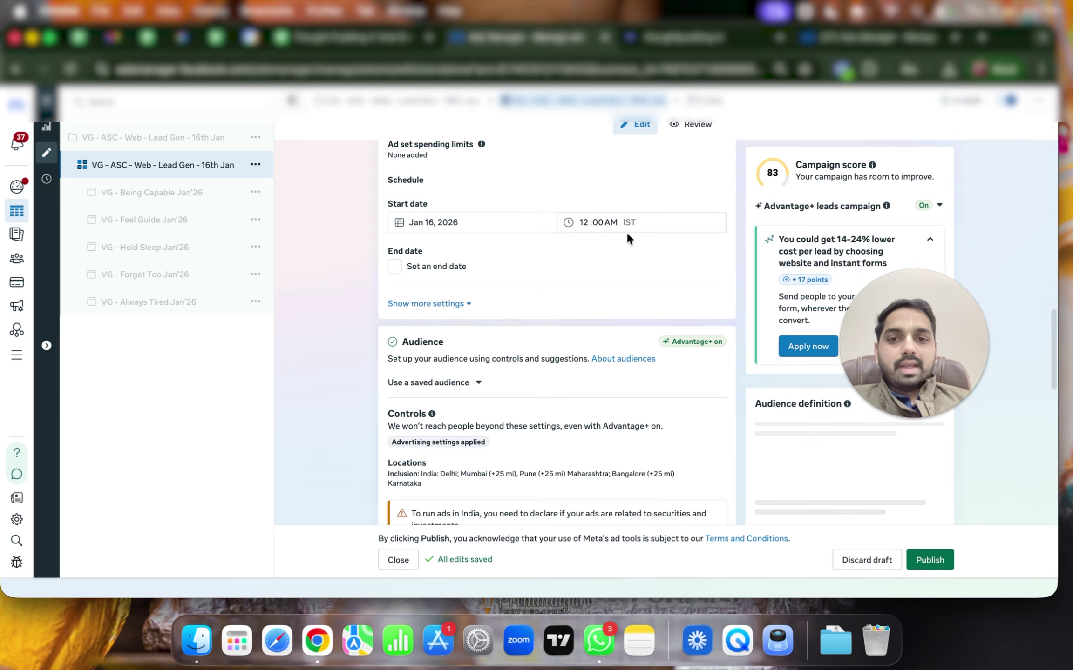
Raise the campaign's daily budget from ₹800 to ₹1,000 and return to the campaigns table
click(165, 137)
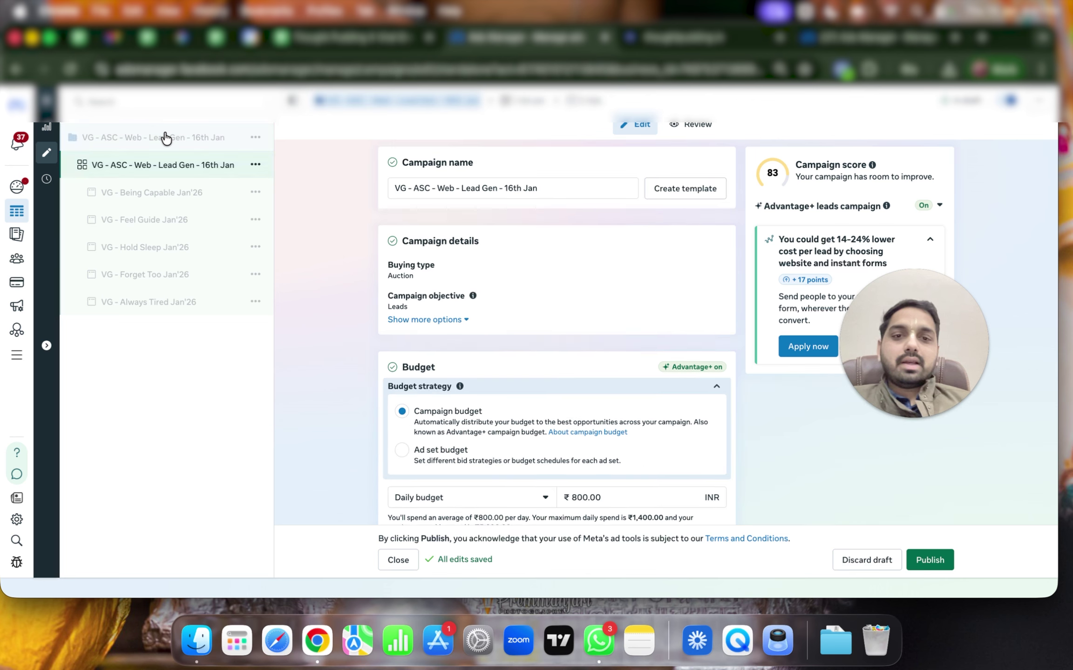
scroll(591, 438, down, 2)
click(613, 433)
key(super+a)
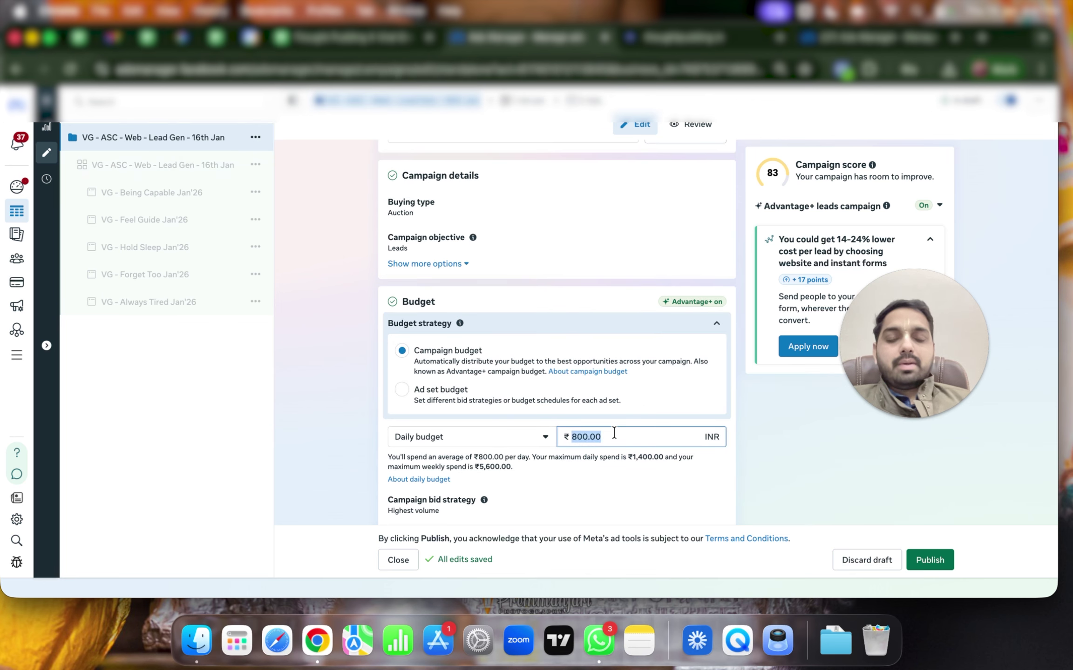
text(1000)
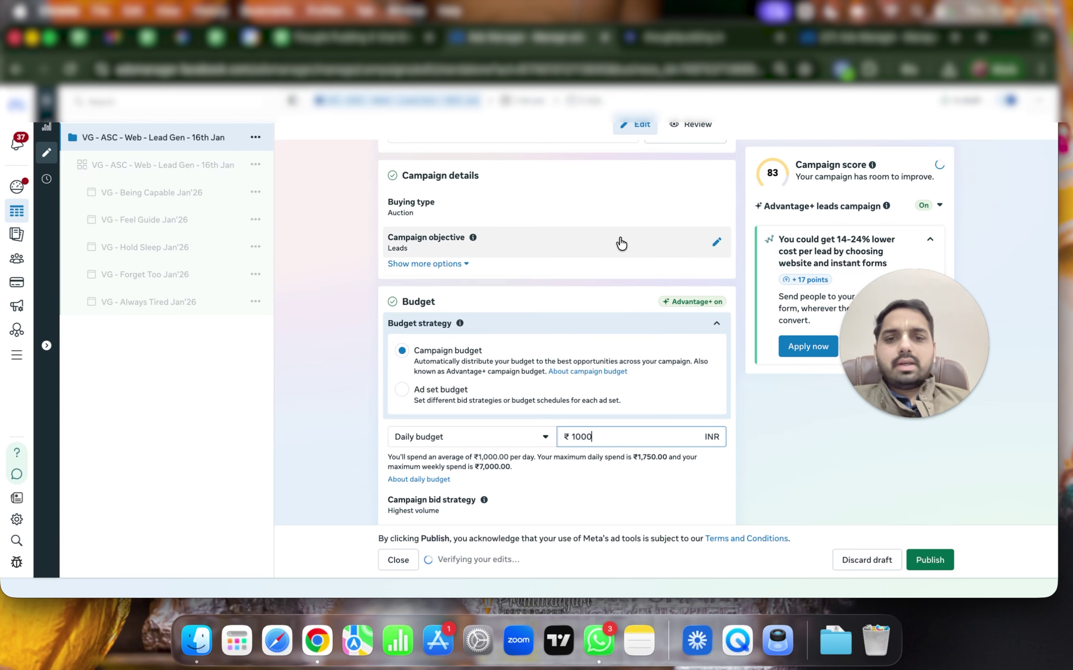
click(568, 329)
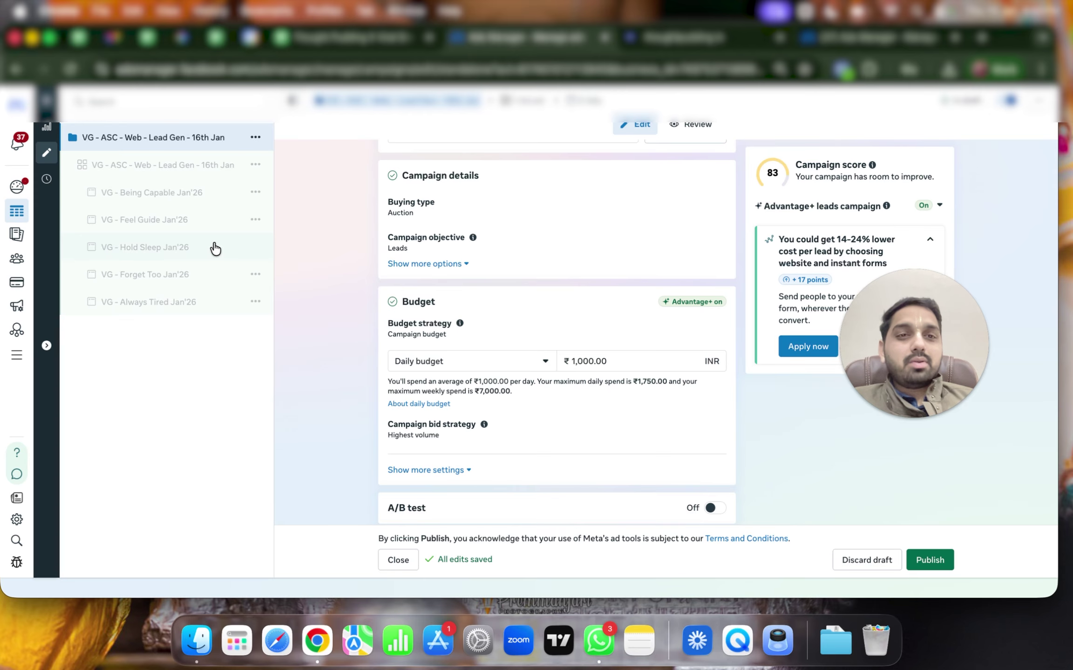
click(46, 100)
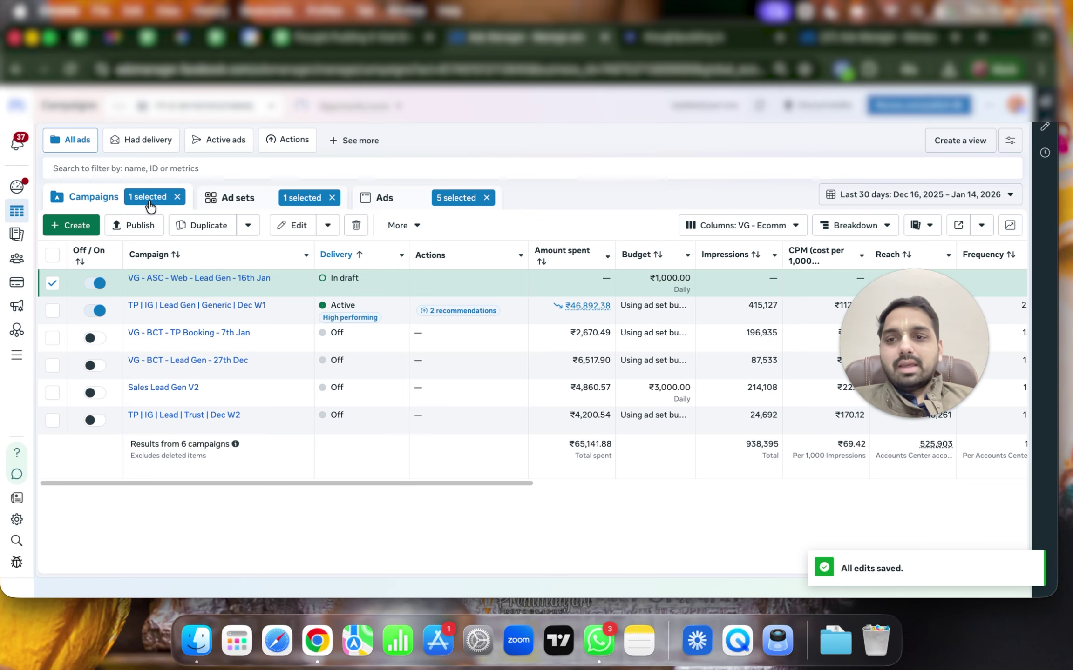
Scroll the campaigns table right and reopen the 16th Jan lead gen campaign for editing
scroll(300, 411, right, 10)
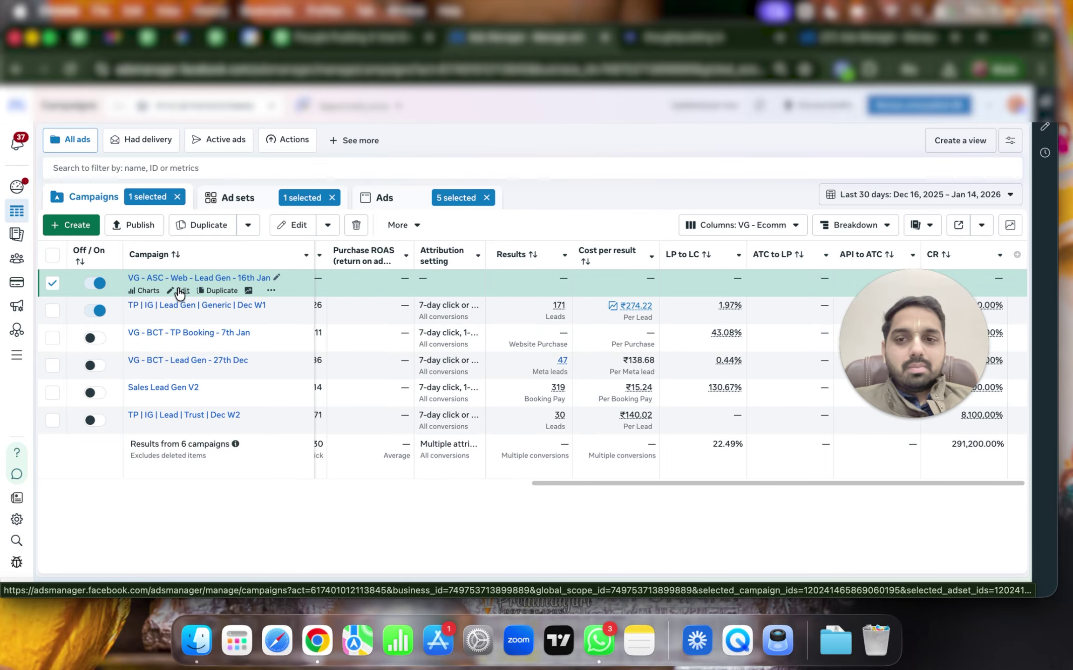
click(180, 293)
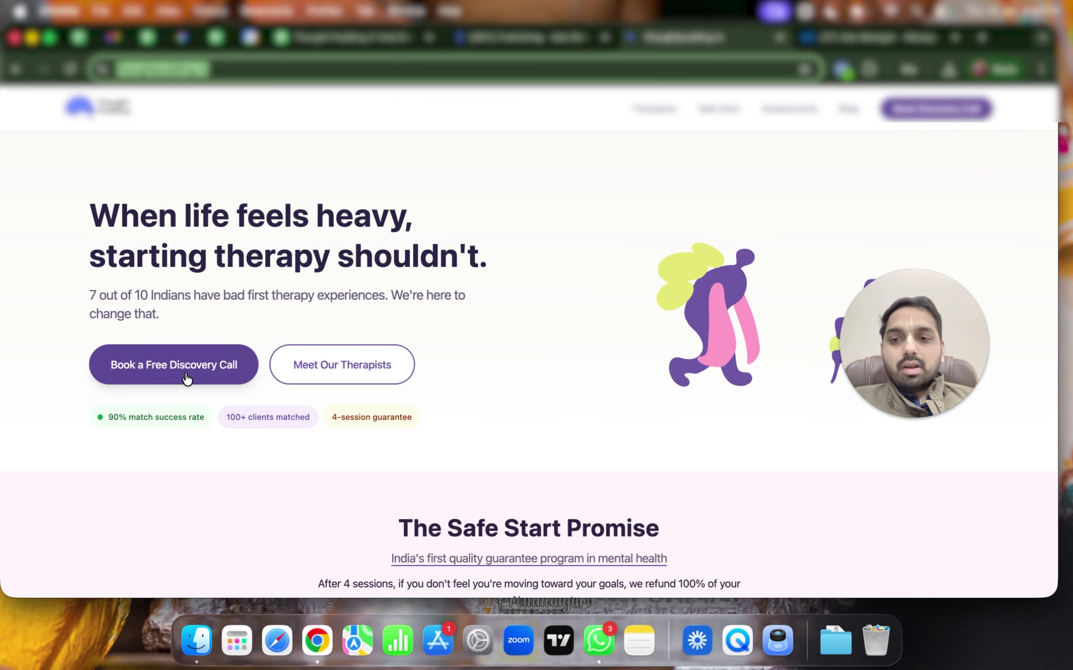
click(187, 375)
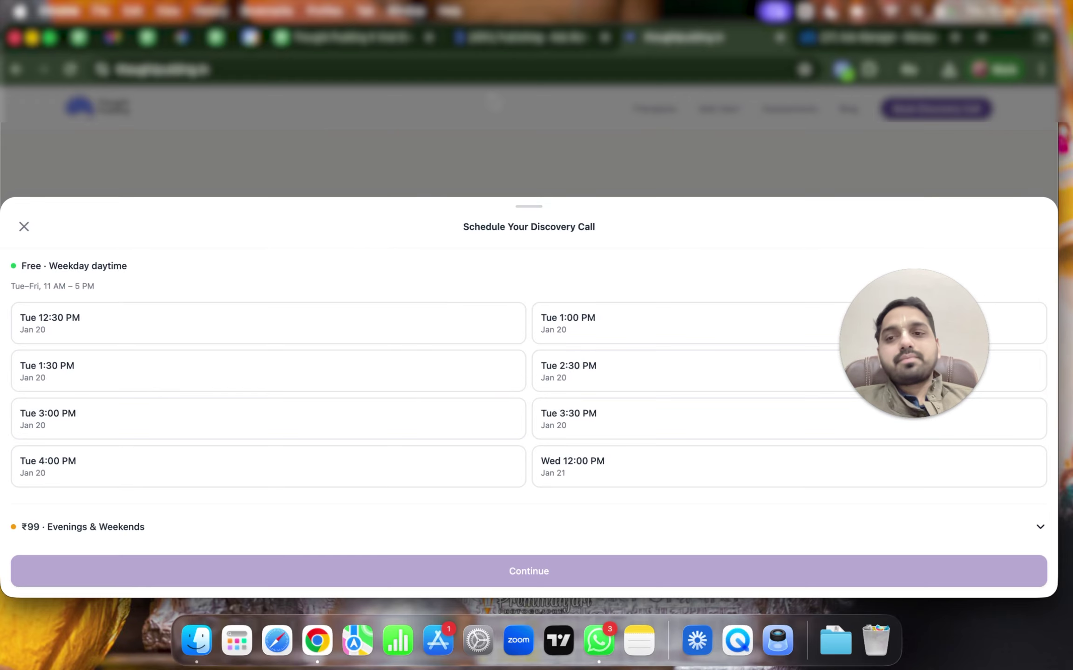
click(460, 156)
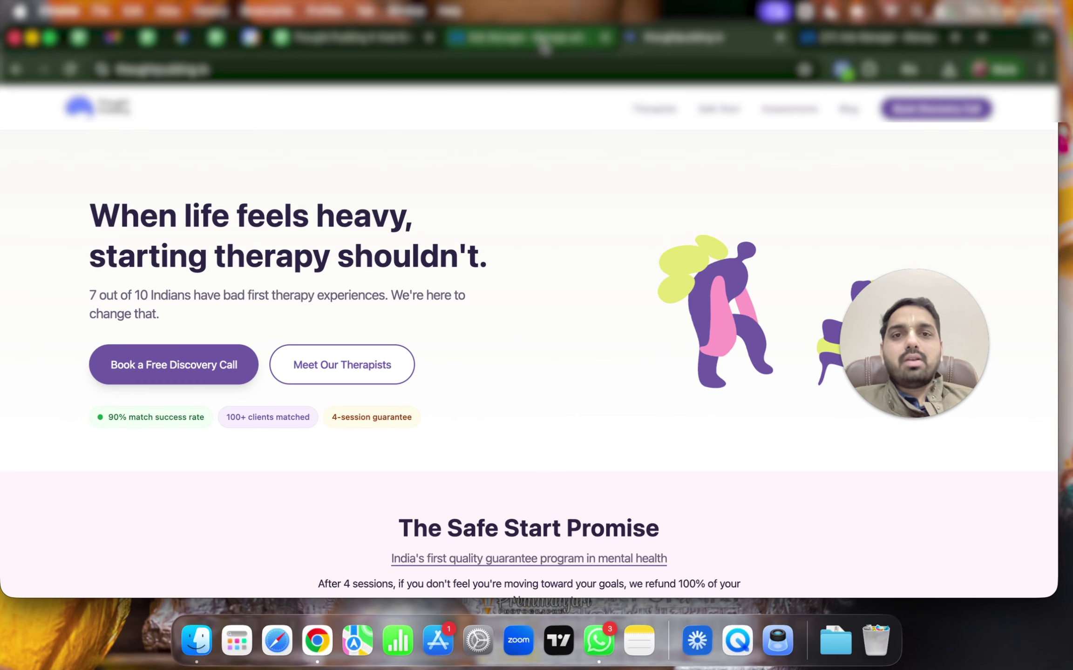
click(198, 372)
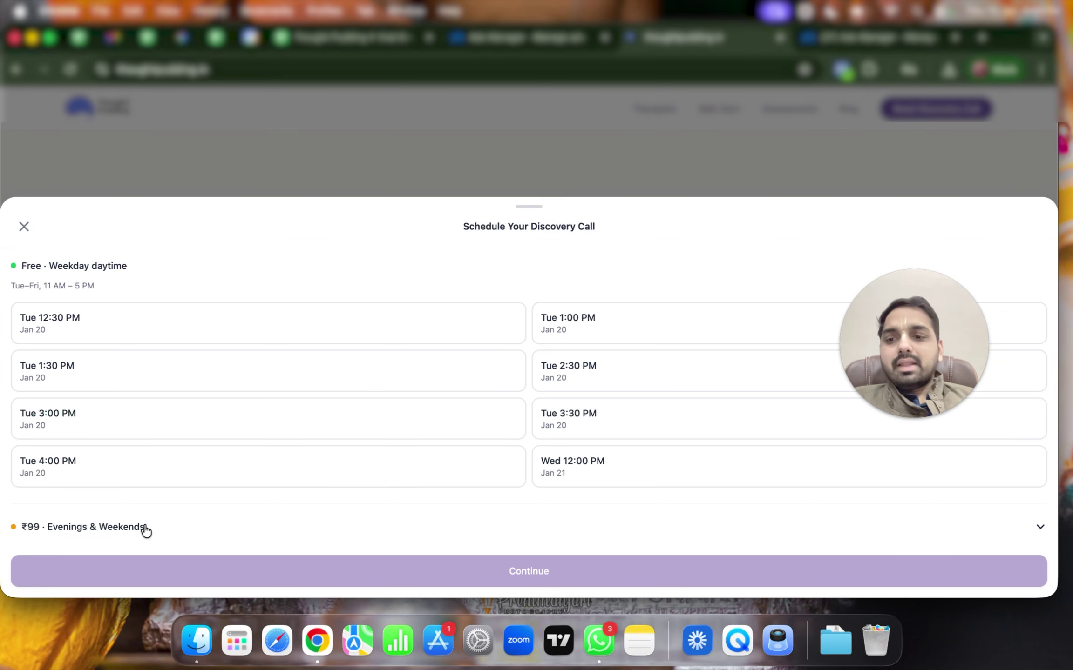
key(Escape)
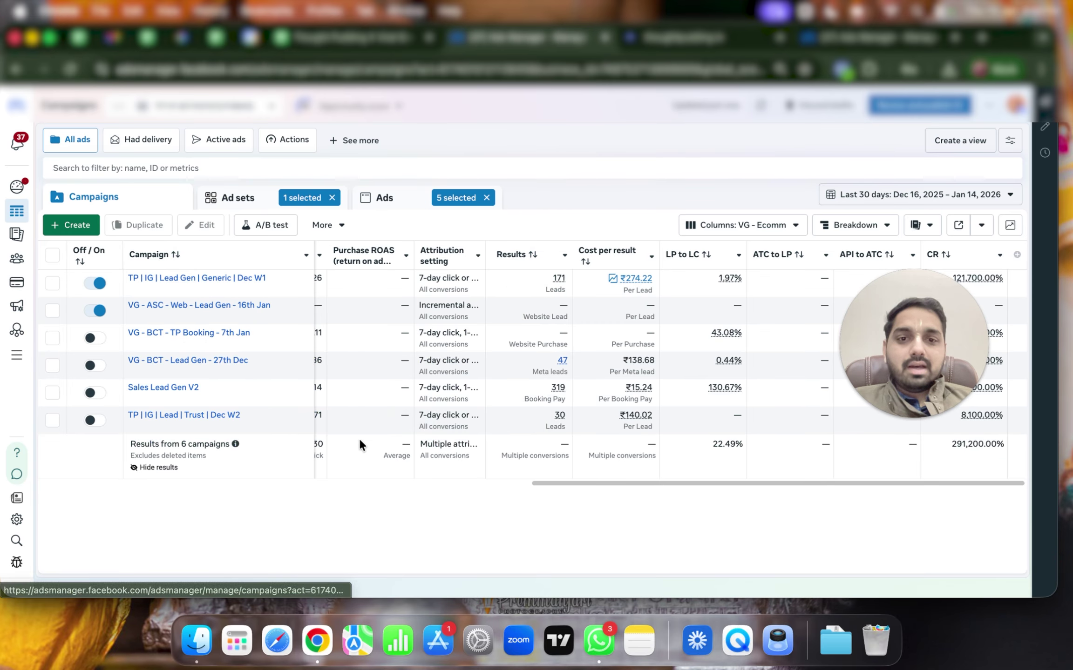
Dismiss the Opportunity score card and switch the campaigns table to This month (Jan 1 – Jan 15, 2026)
mouse_move(361, 445)
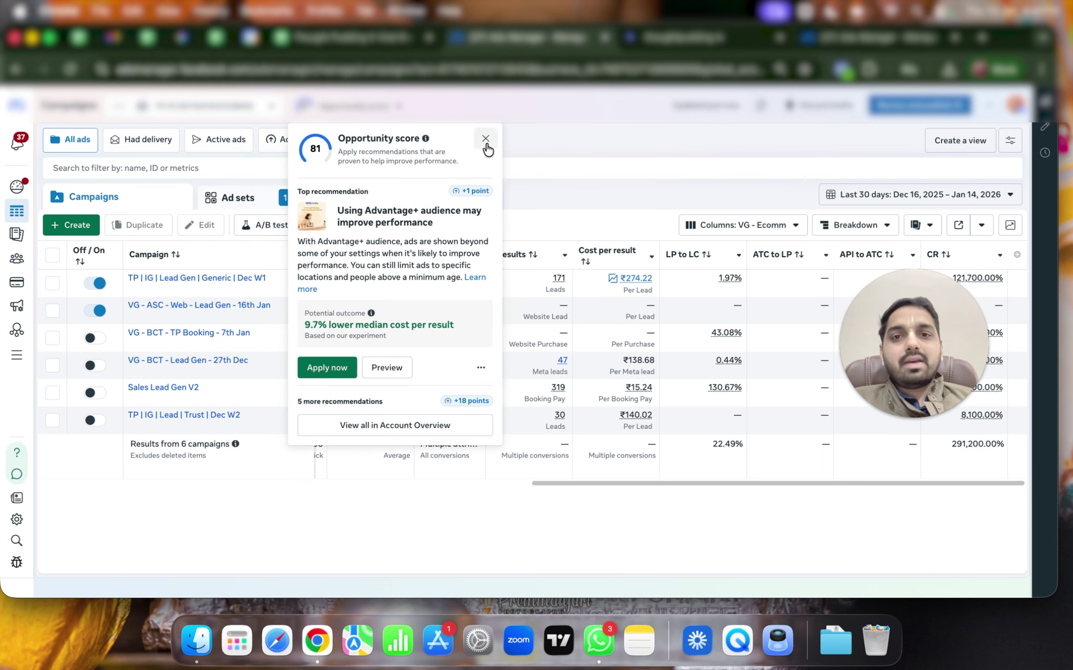
click(485, 139)
click(900, 194)
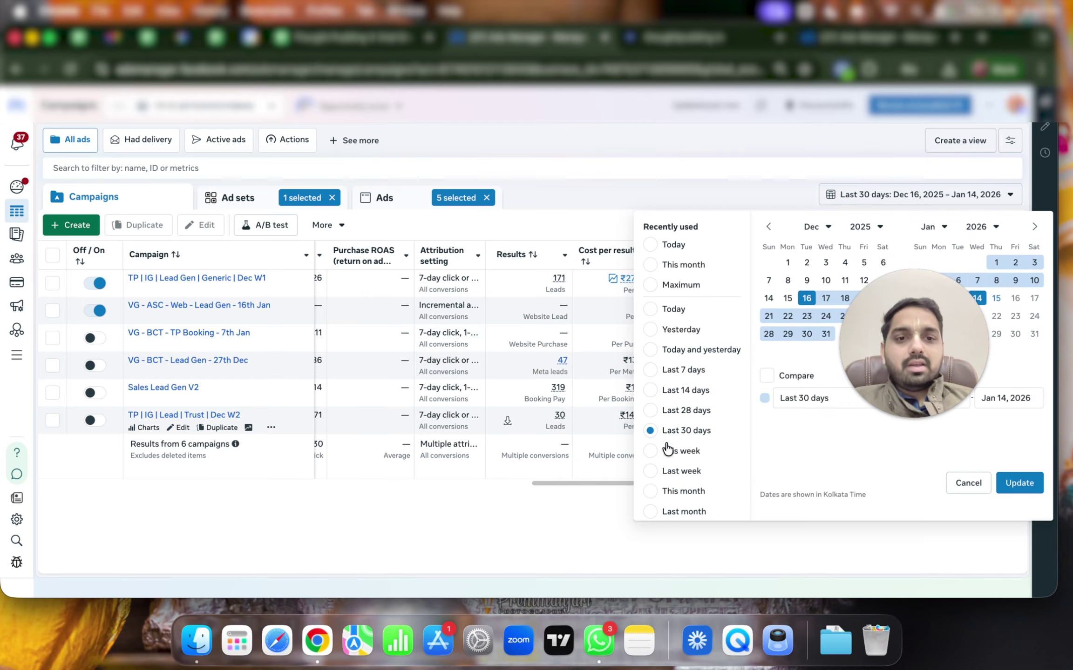
click(671, 491)
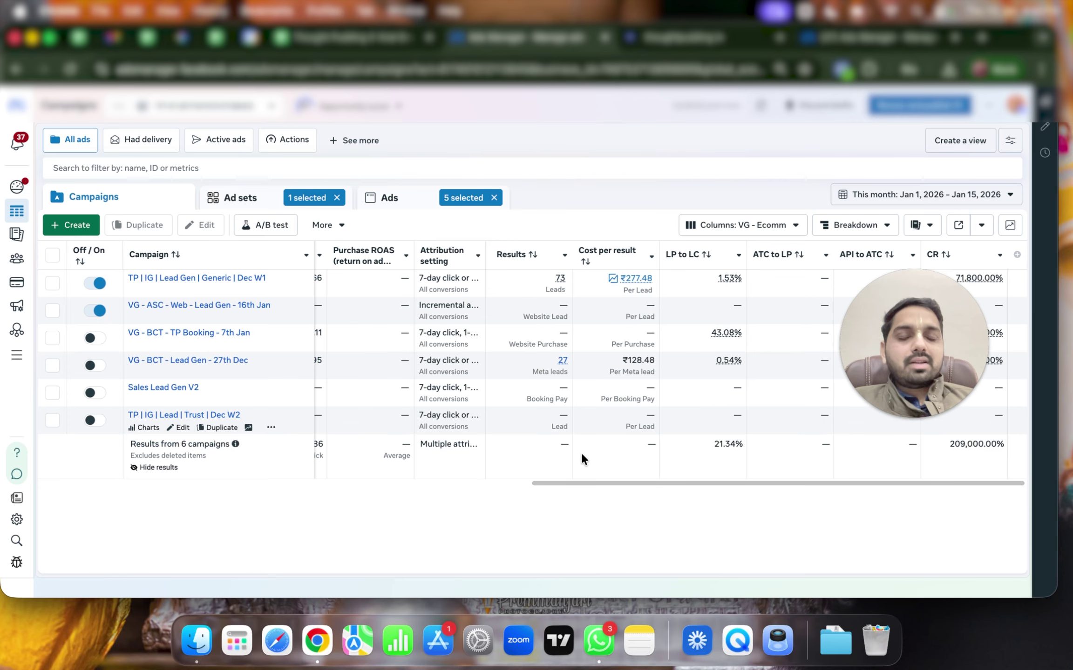